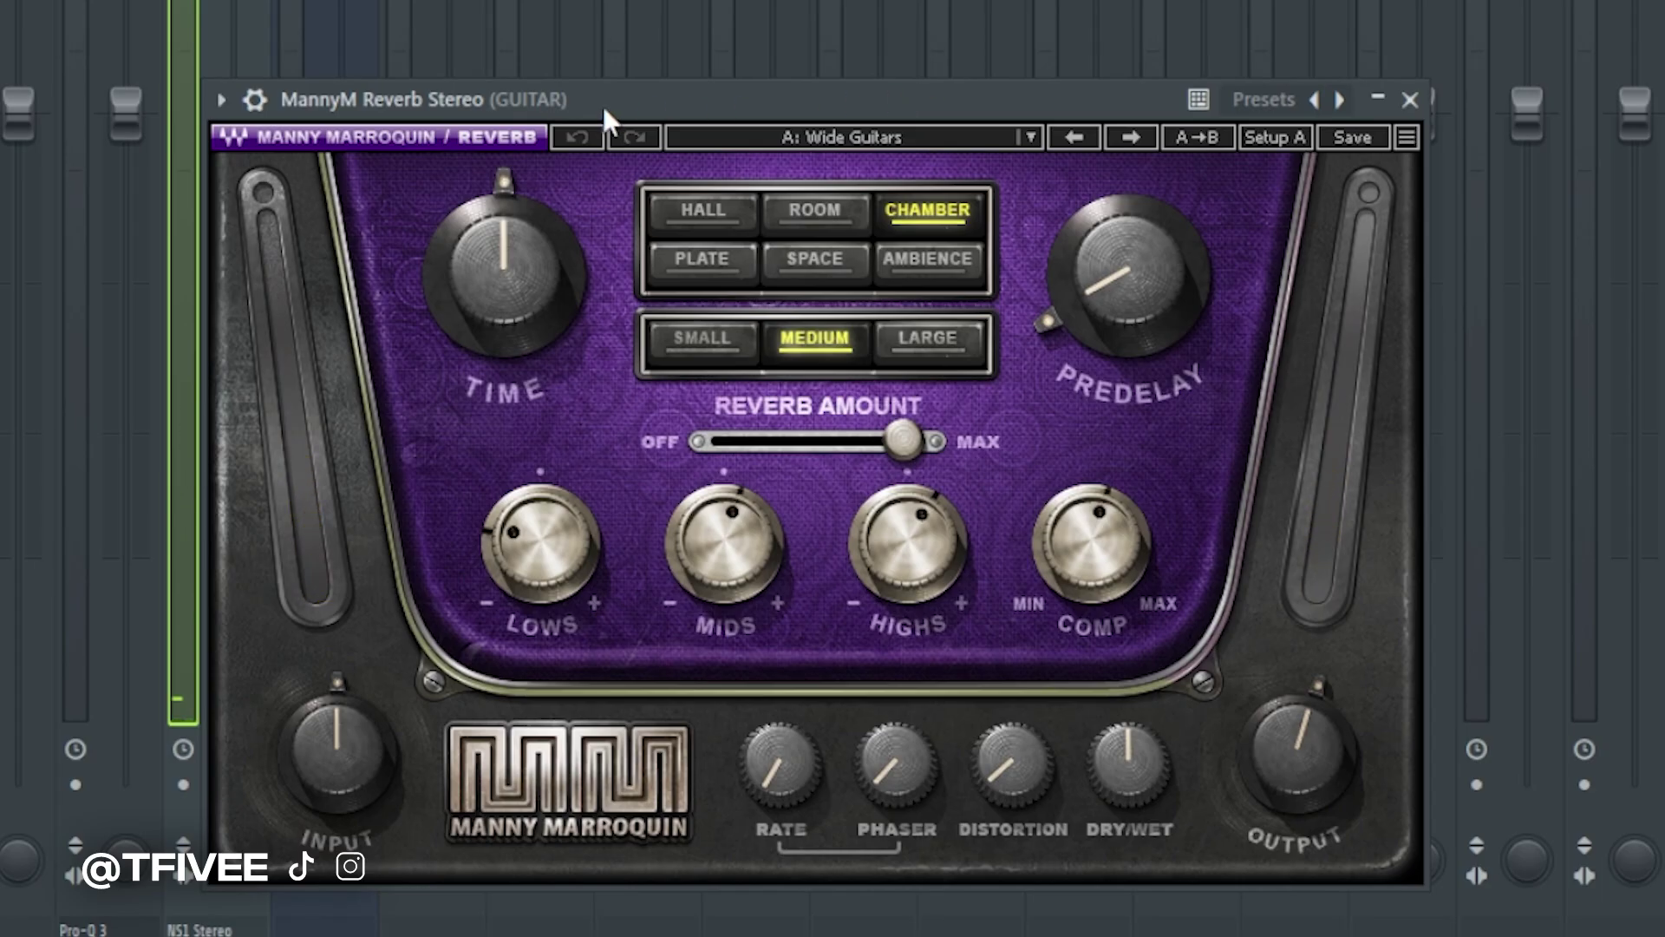
- Close the guitar's MannyM Reverb and the vocals' EffectRack windows and examine the vocal loop clips in the playlist
left_click(1411, 99)
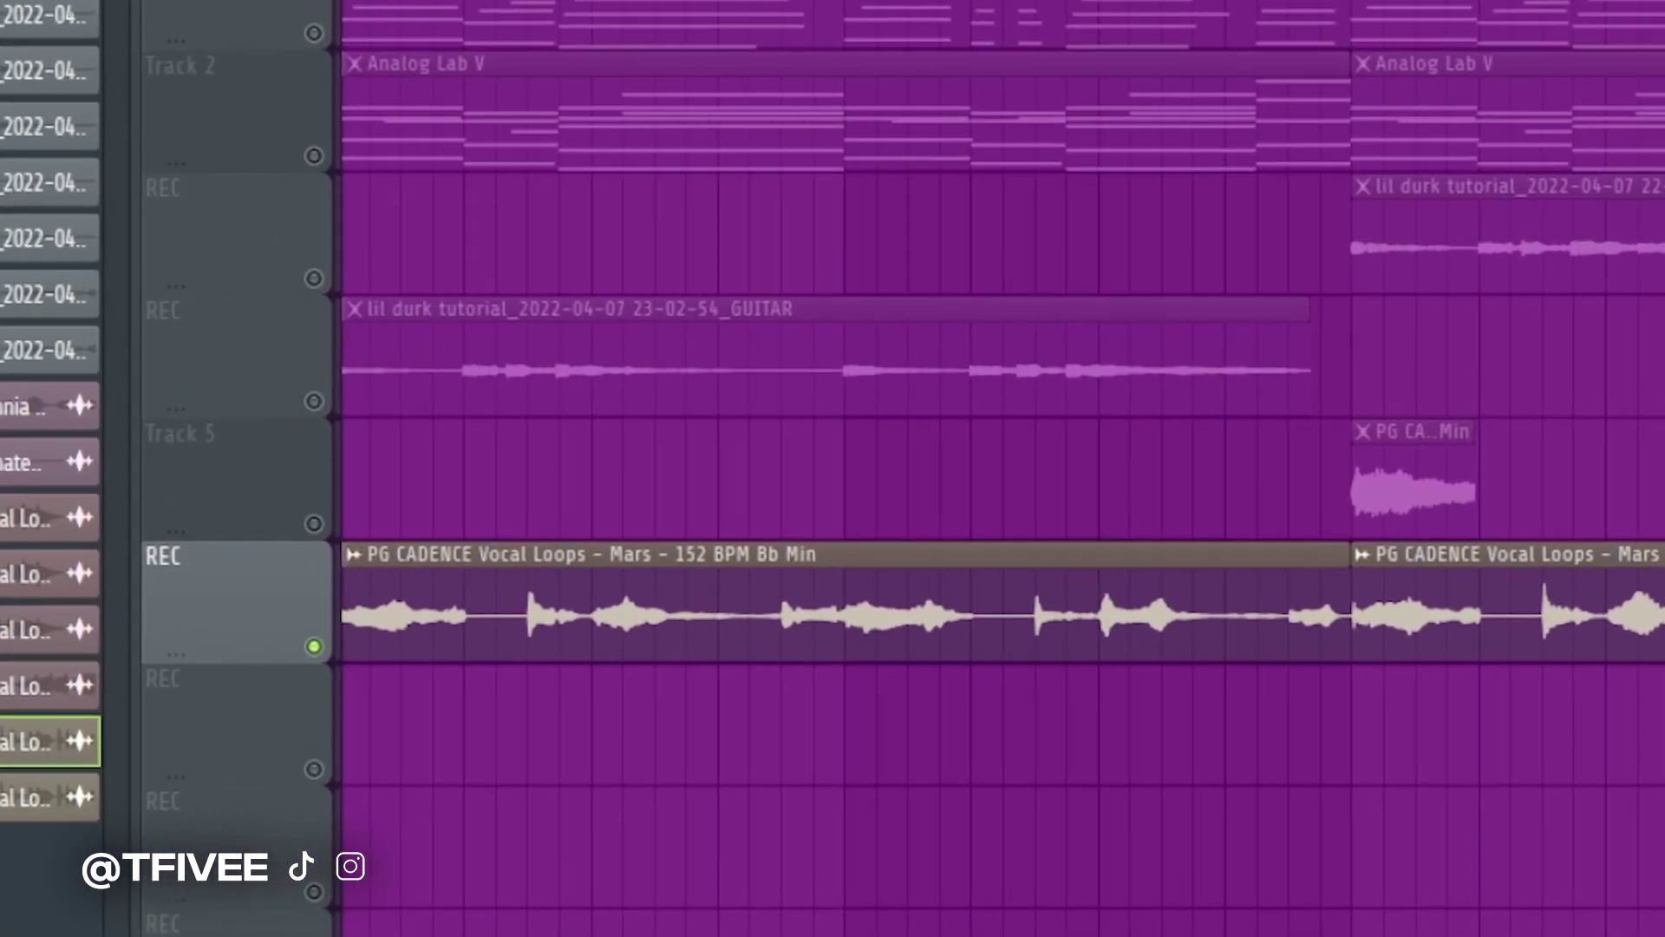
scroll(1011, 232, "down", 3)
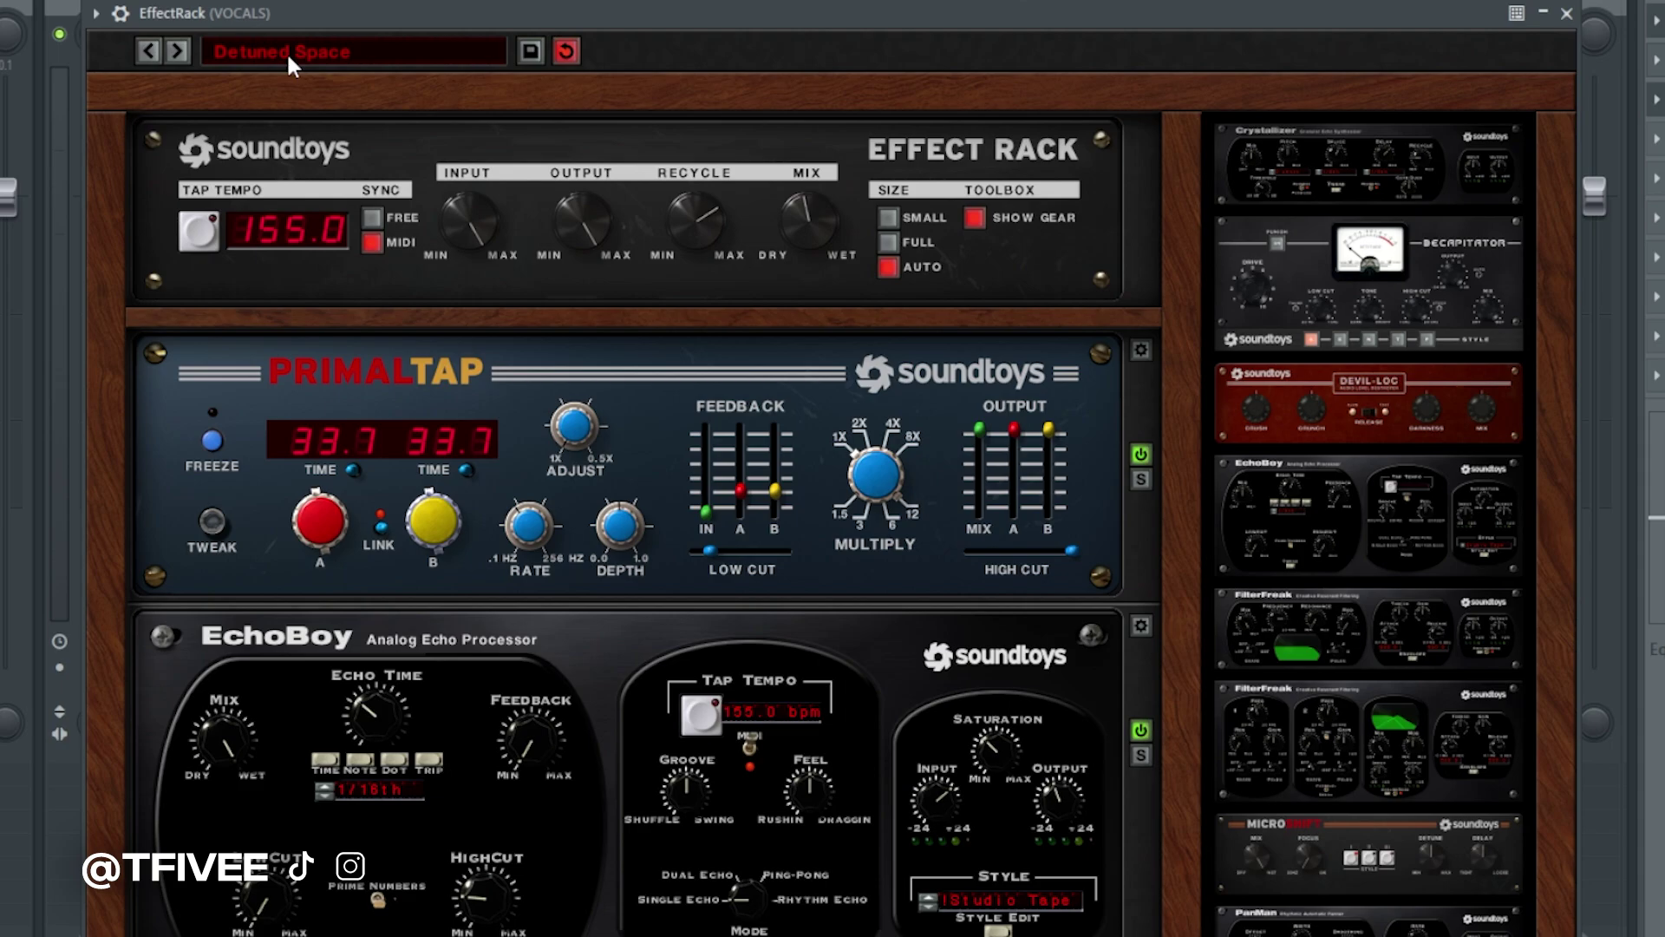
left_click(1566, 15)
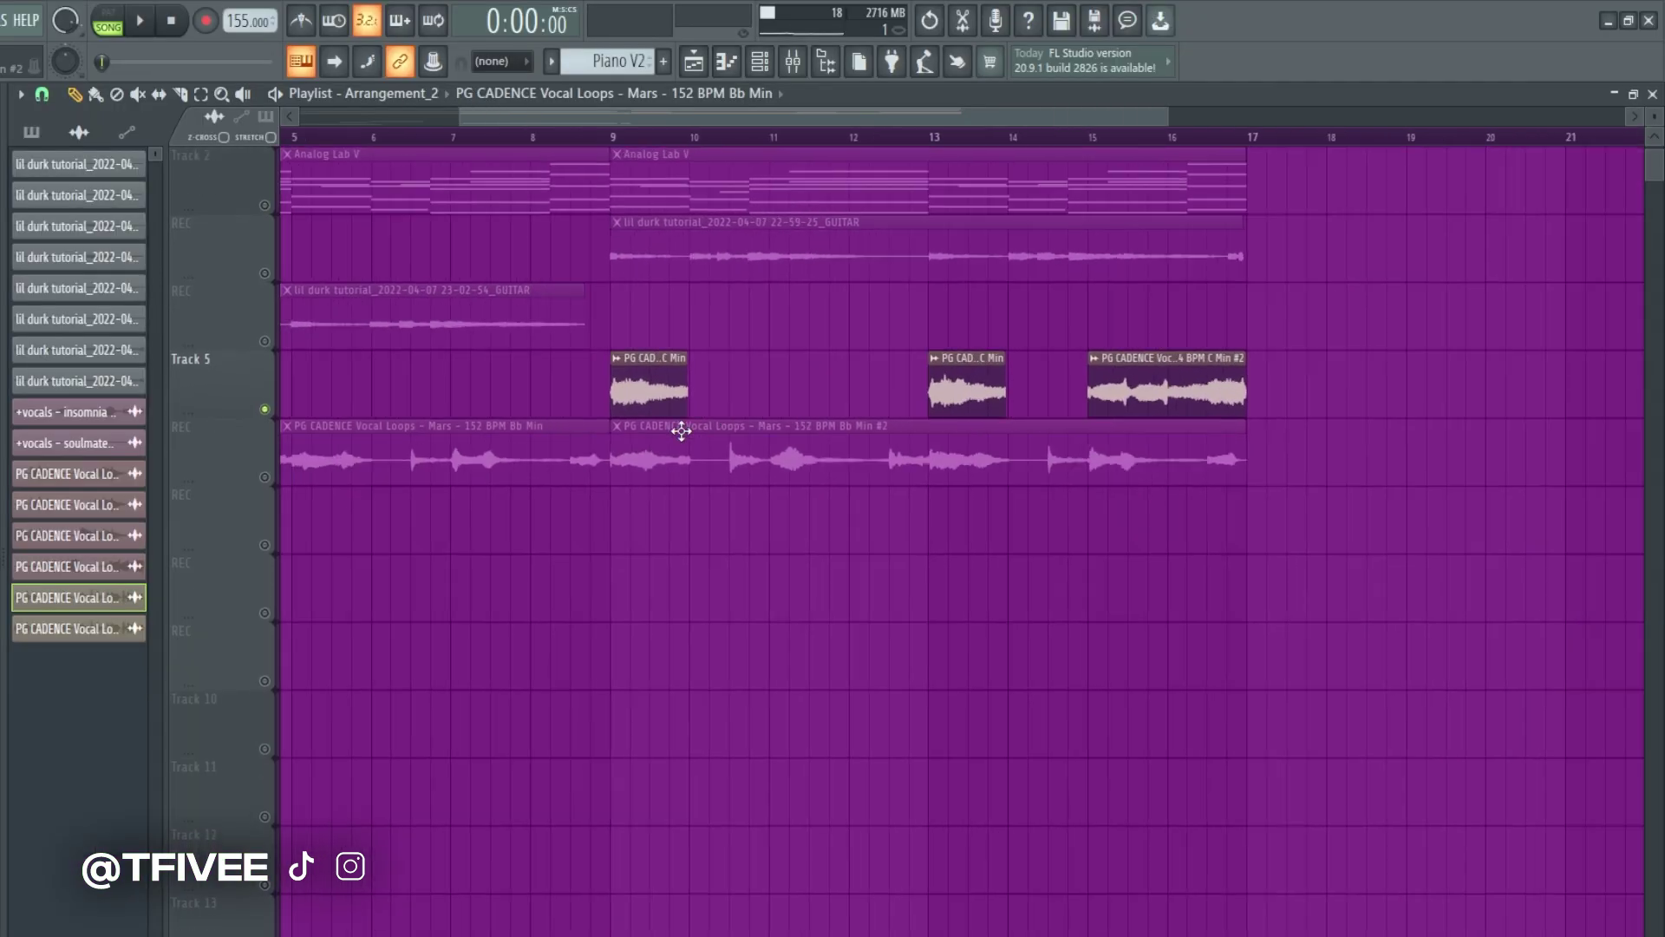
scroll(1162, 398, "up", 4, "ctrl")
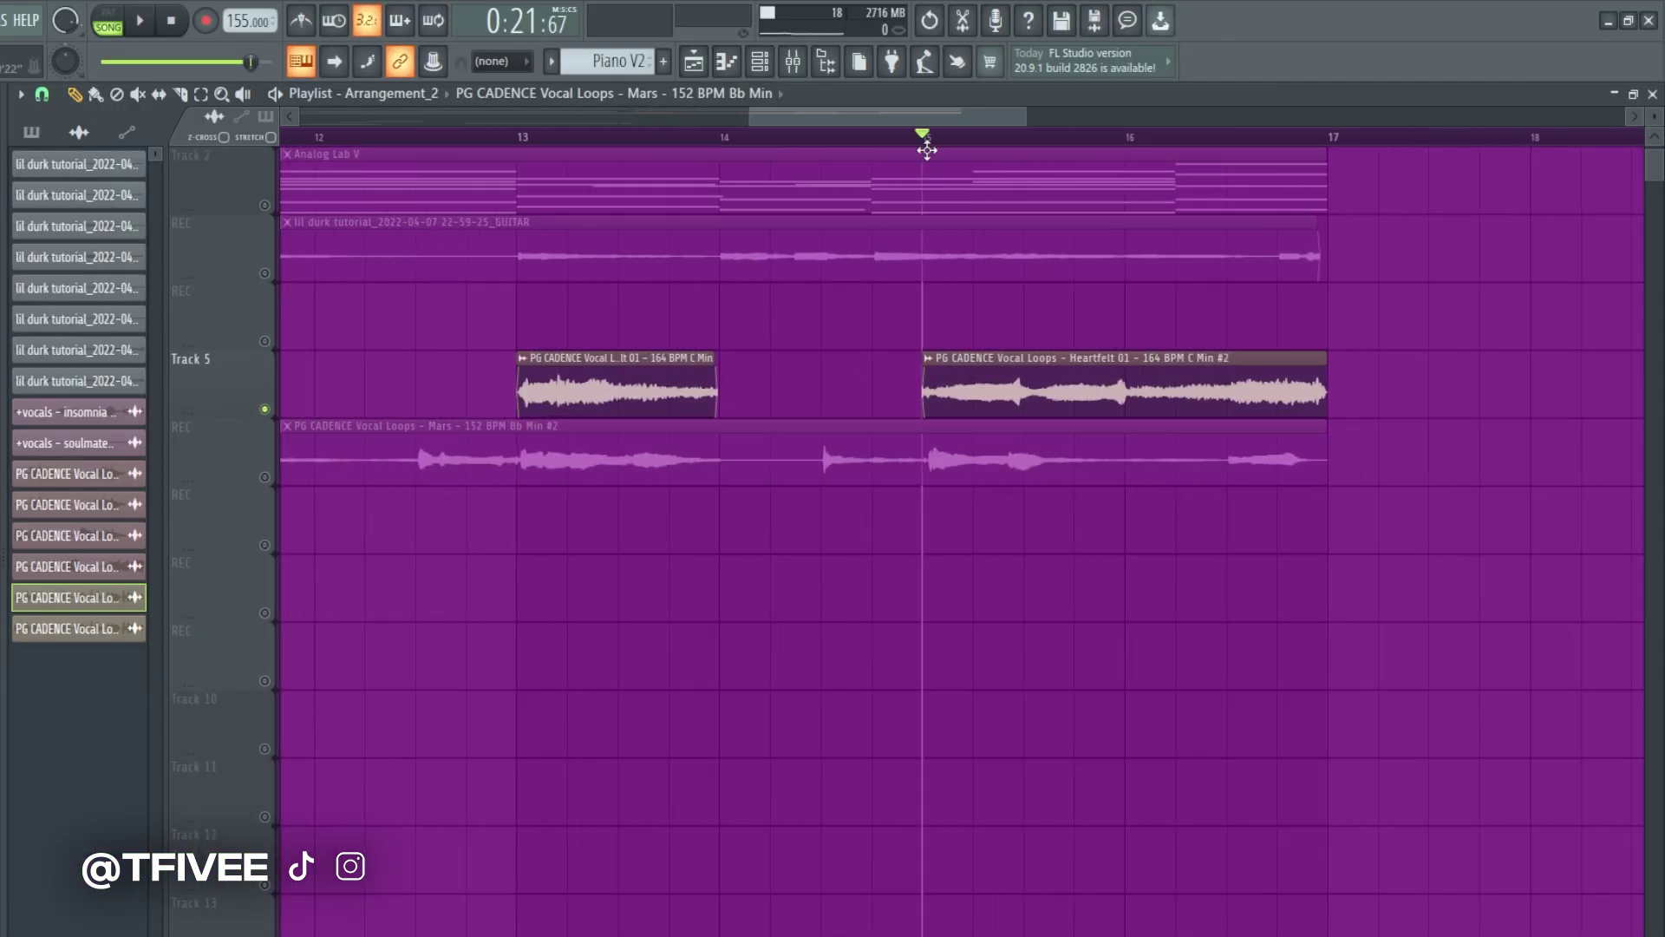
scroll(1213, 413, "up", 1)
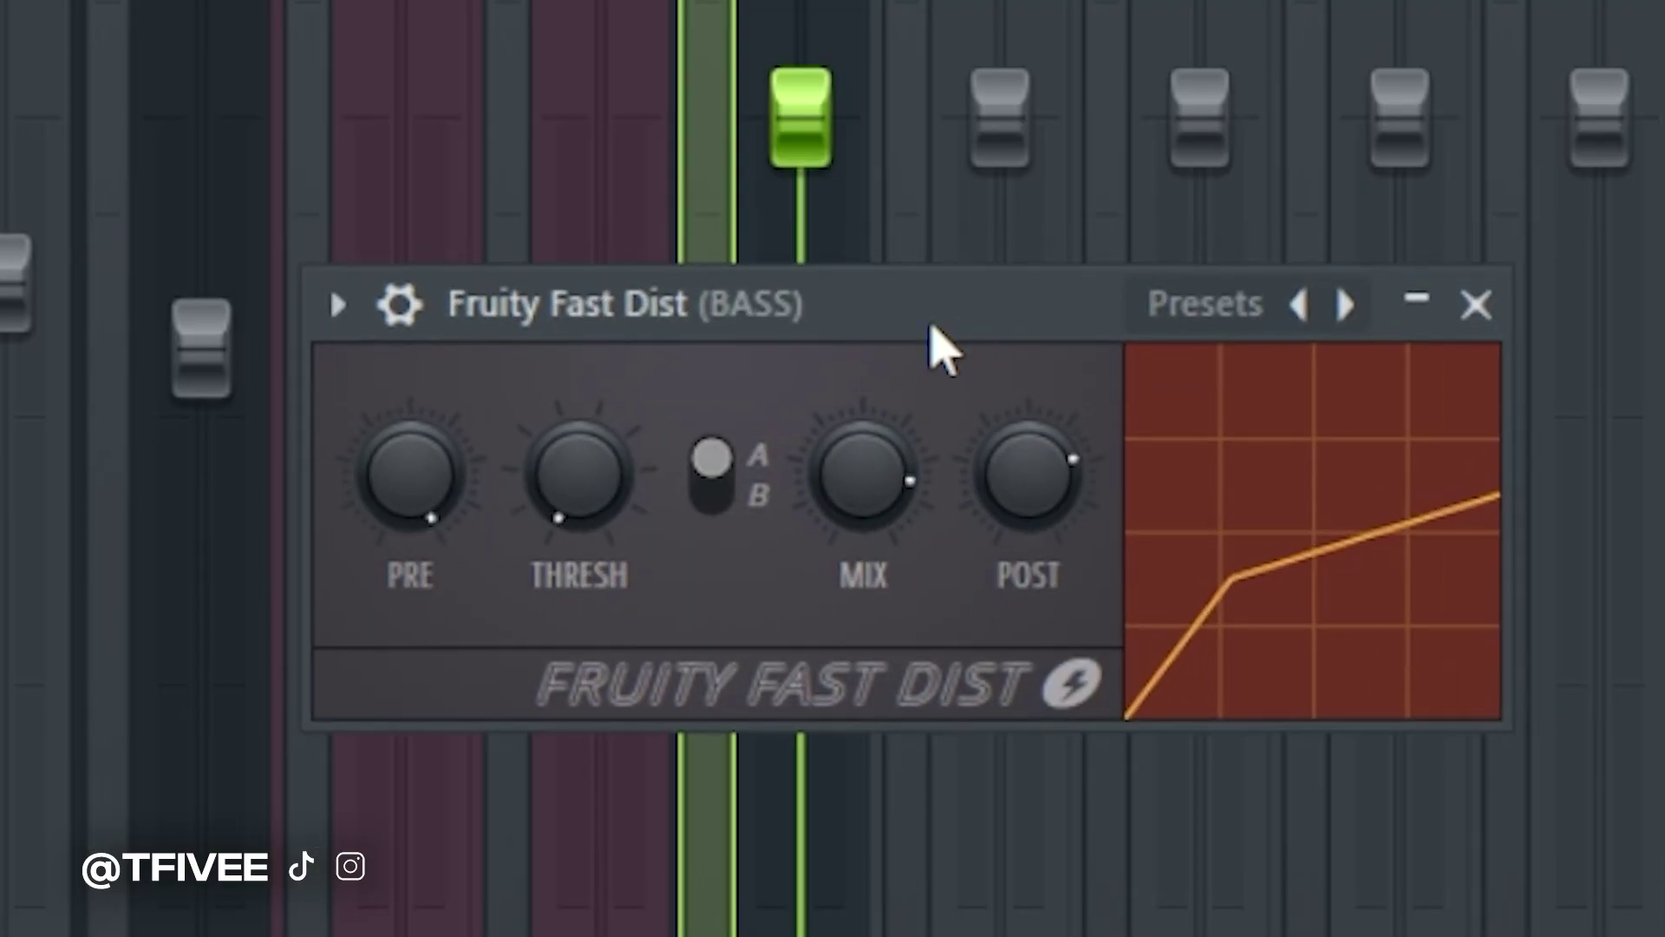
- Load the compressor preset in the bass track's Fruity Fast Dist and close the plugin
left_click(1172, 321)
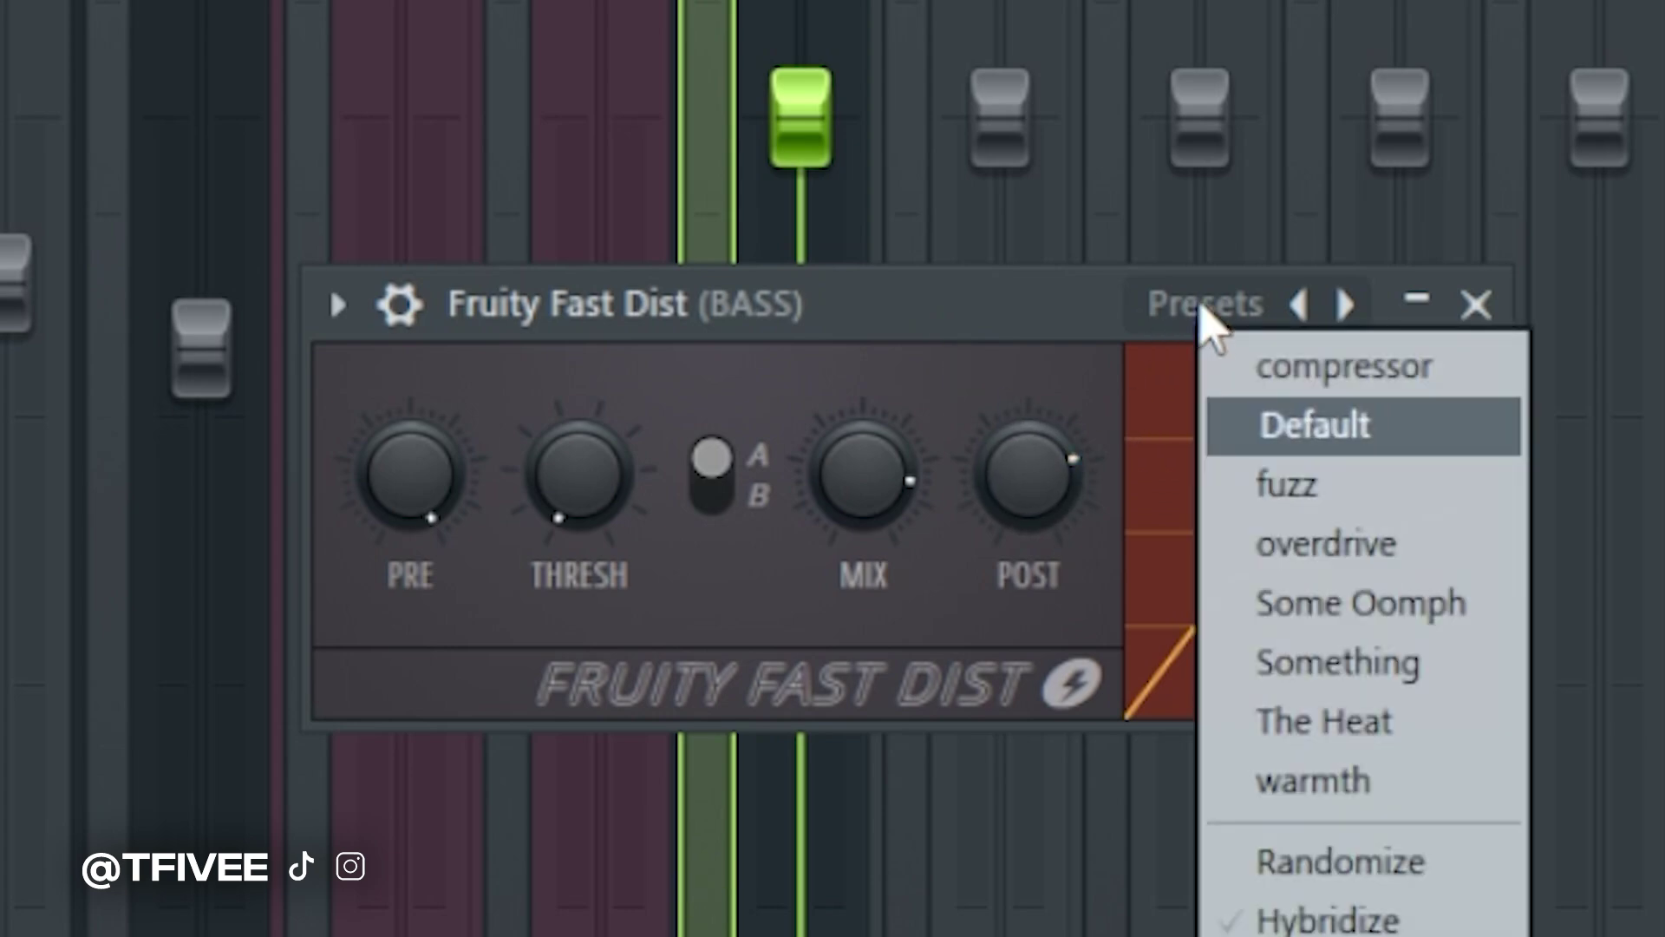
left_click(1344, 366)
left_click(1478, 304)
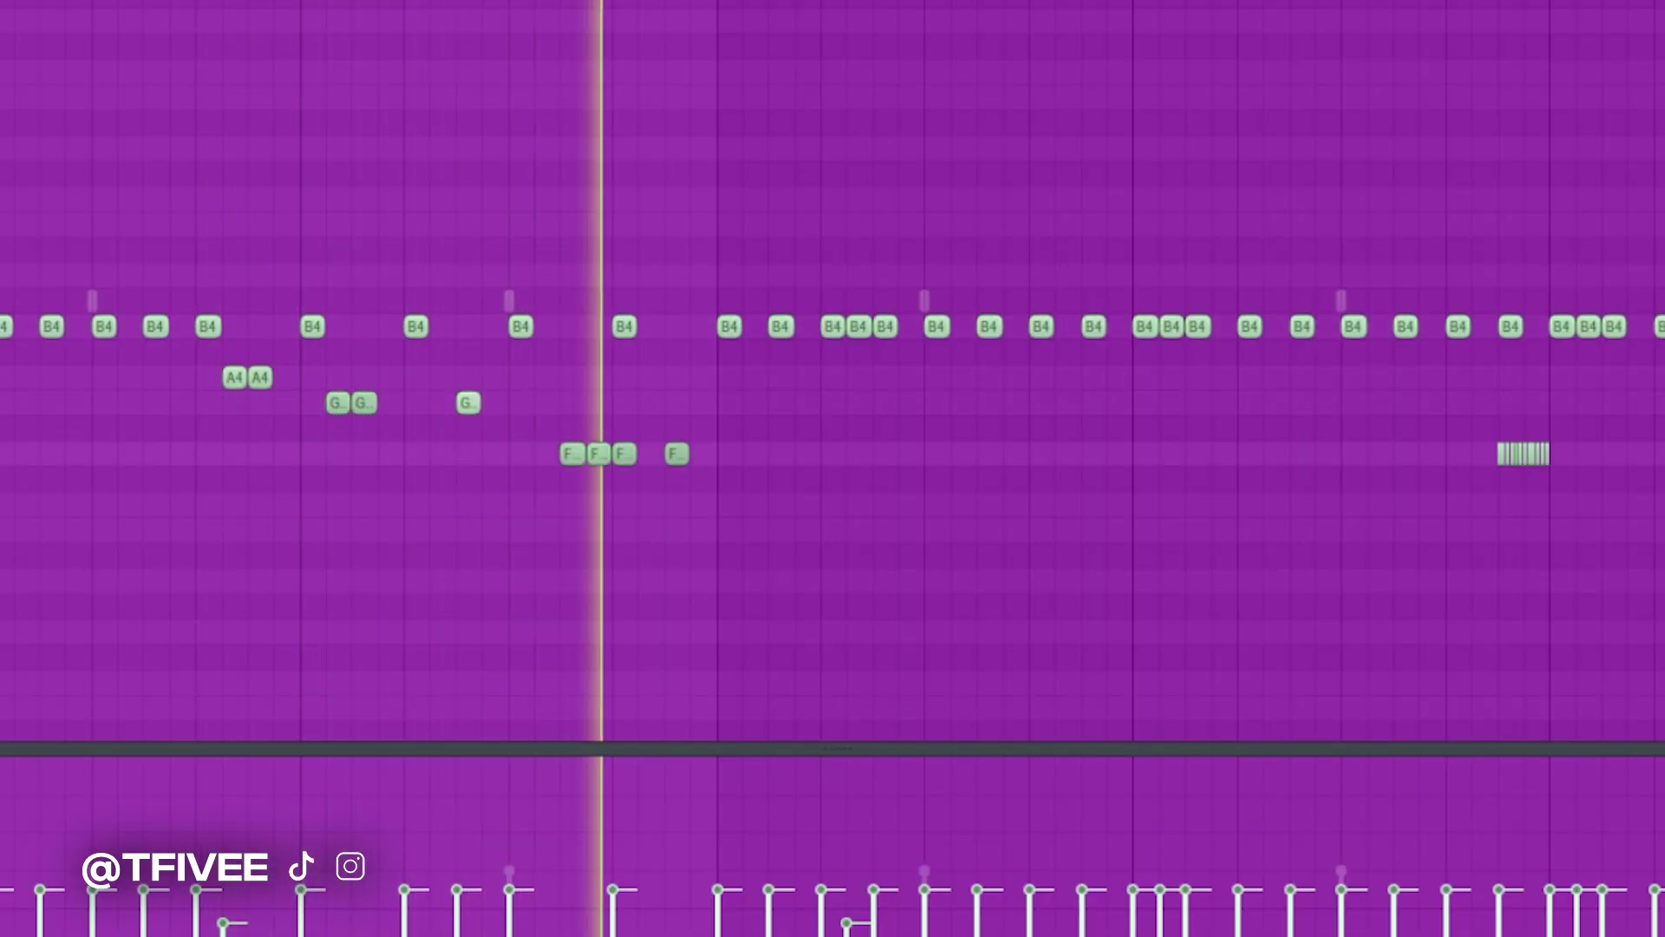
- Examine the rolls and pitched notes of the hi-hat pattern across bars 2 to 8
scroll(413, 397, "down", 3)
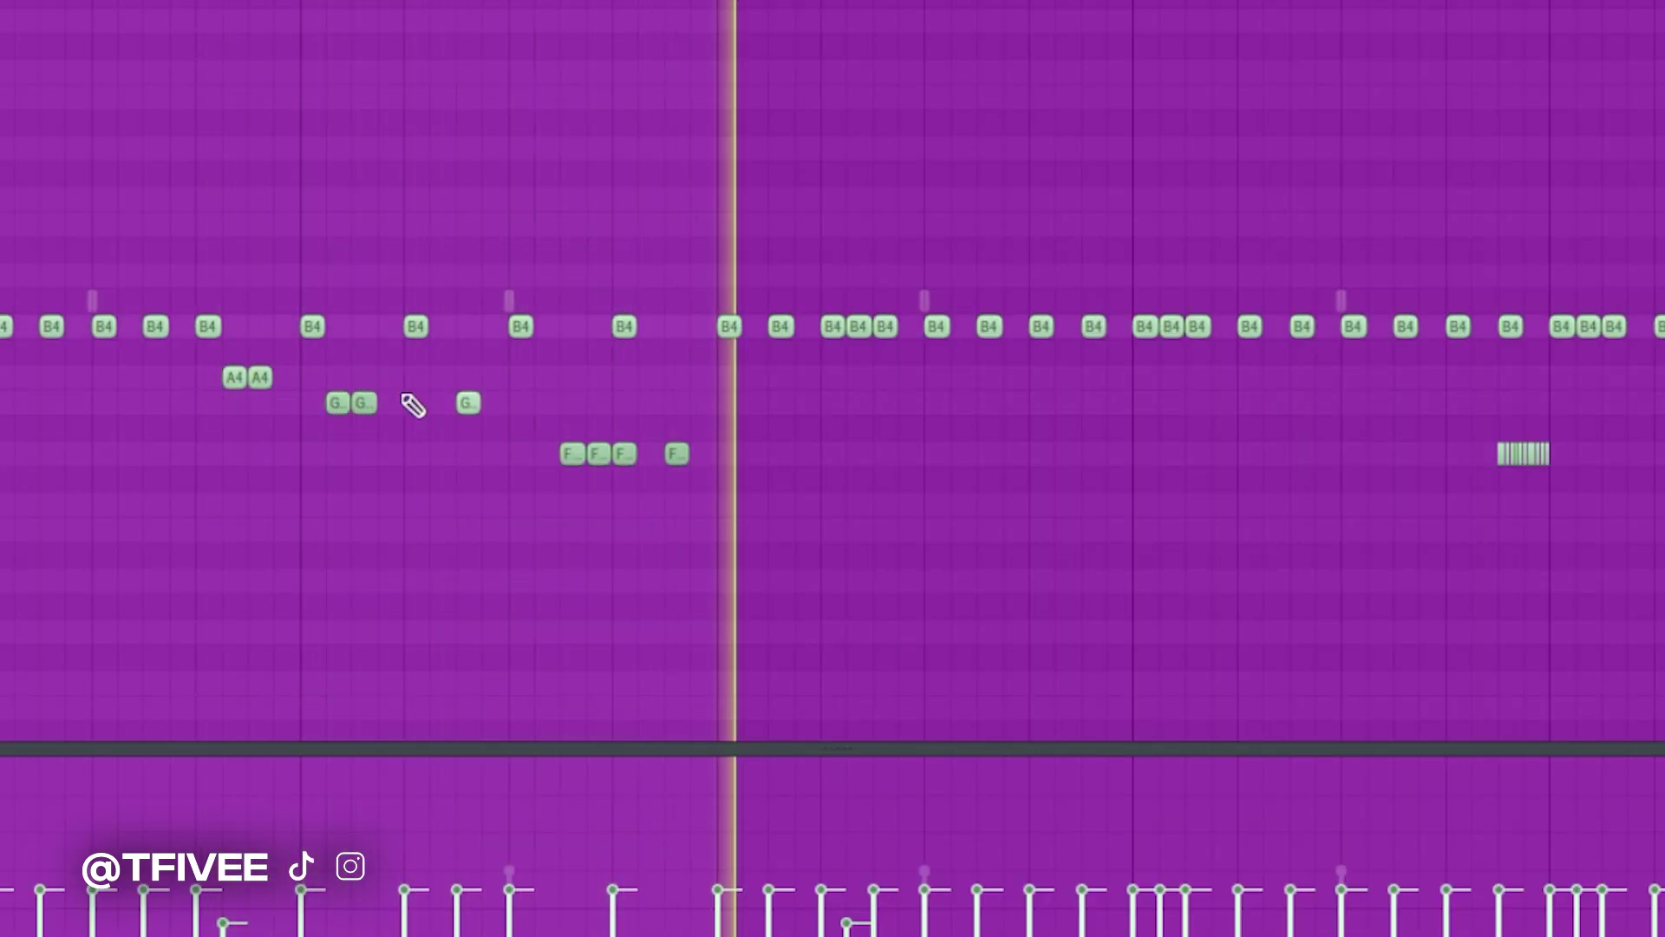
scroll(559, 599, "down", 3)
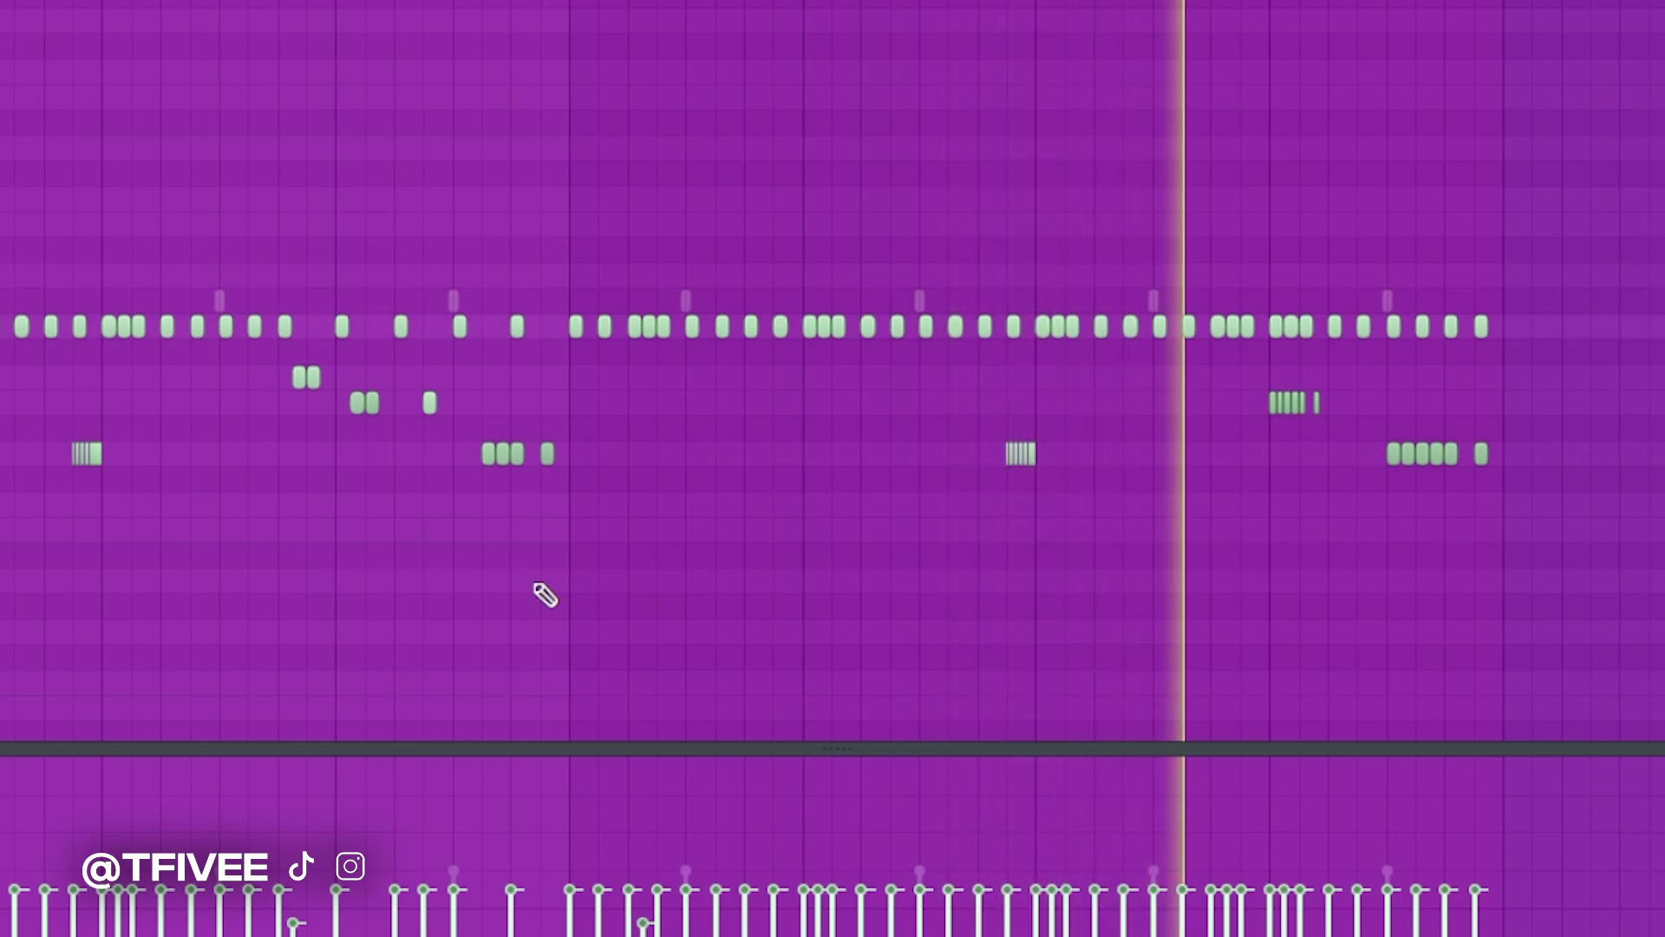
left_click(785, 631)
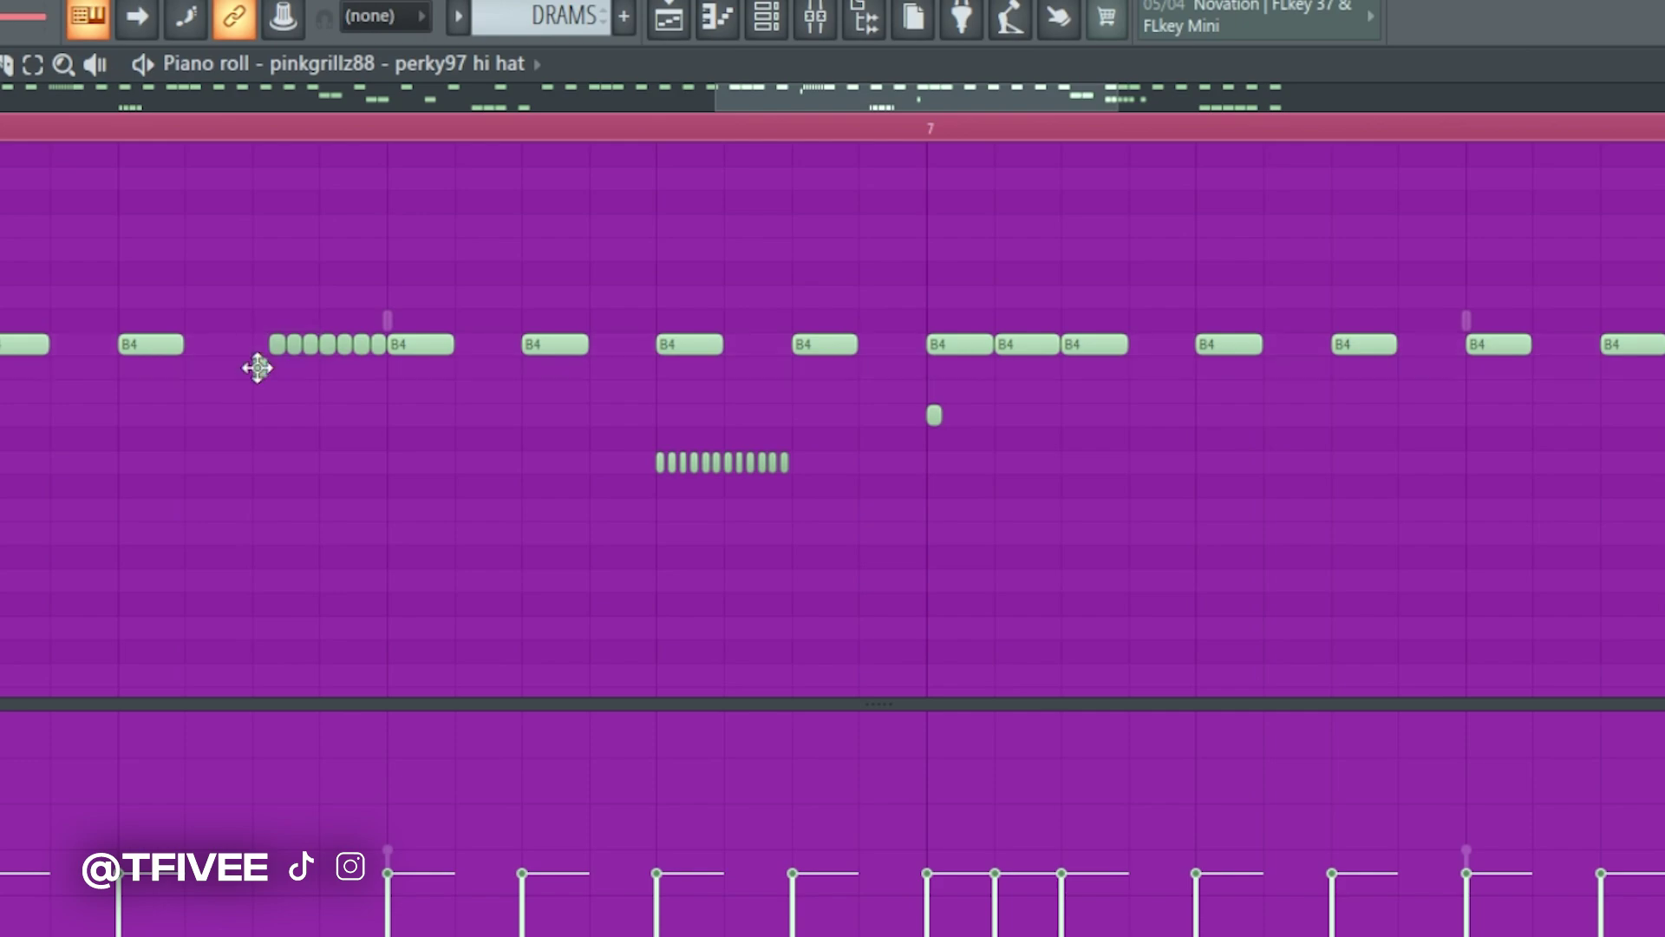
scroll(641, 418, "down", 2)
scroll(629, 422, "down", 3)
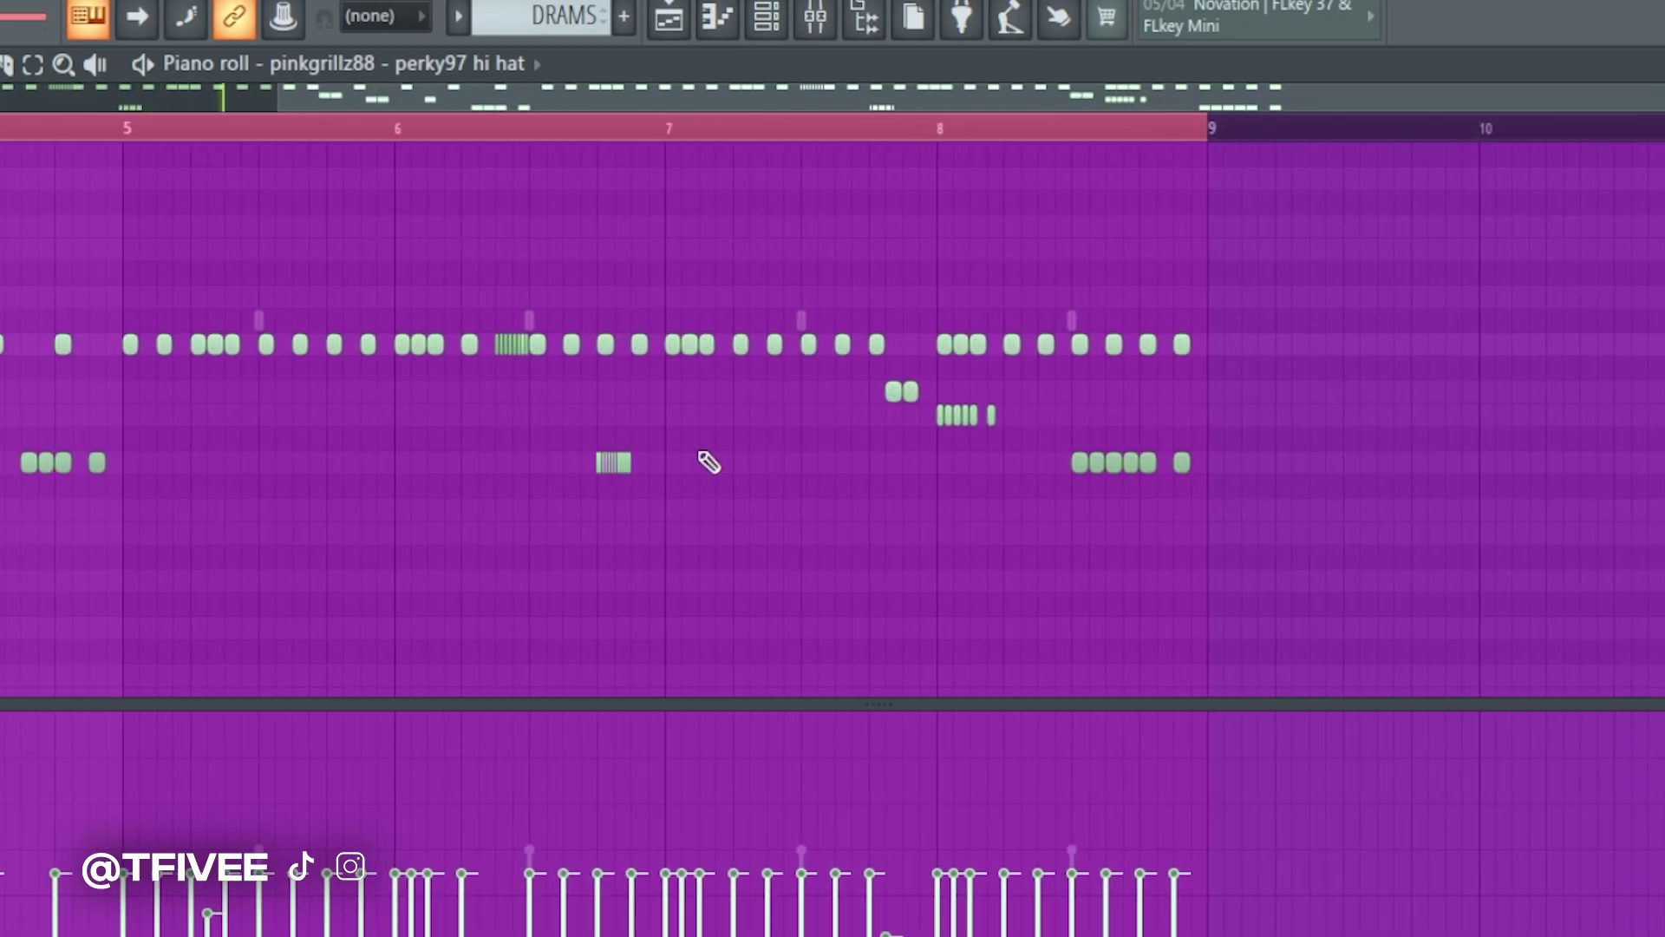
scroll(562, 598, "up", 2)
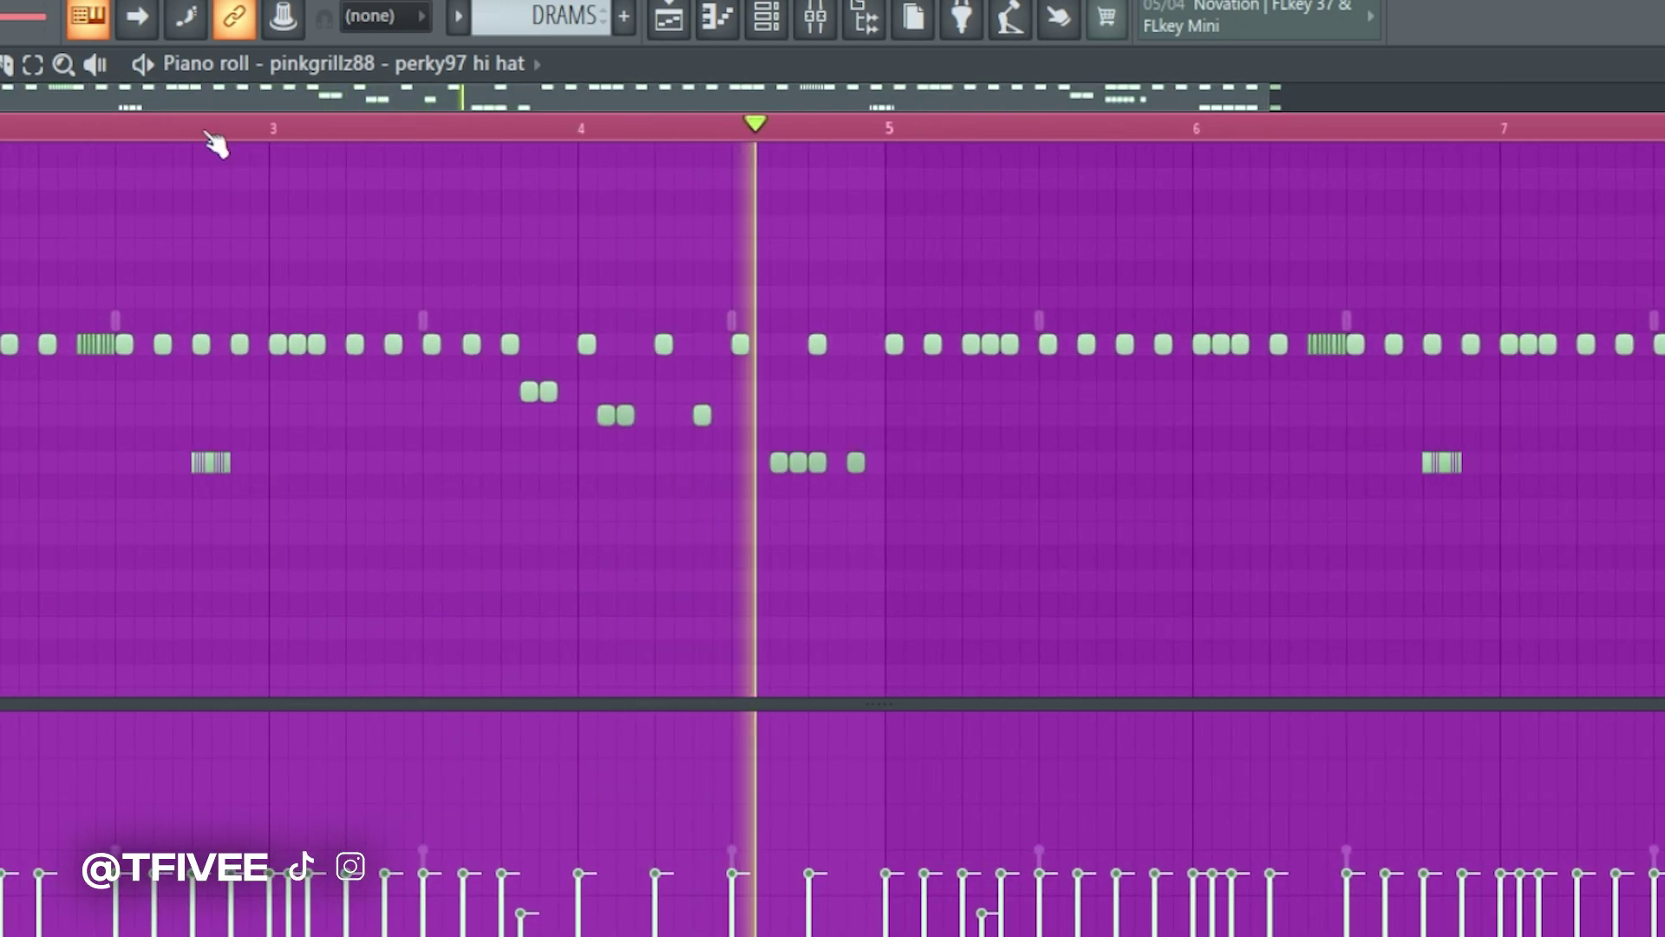
scroll(211, 141, "left", 2)
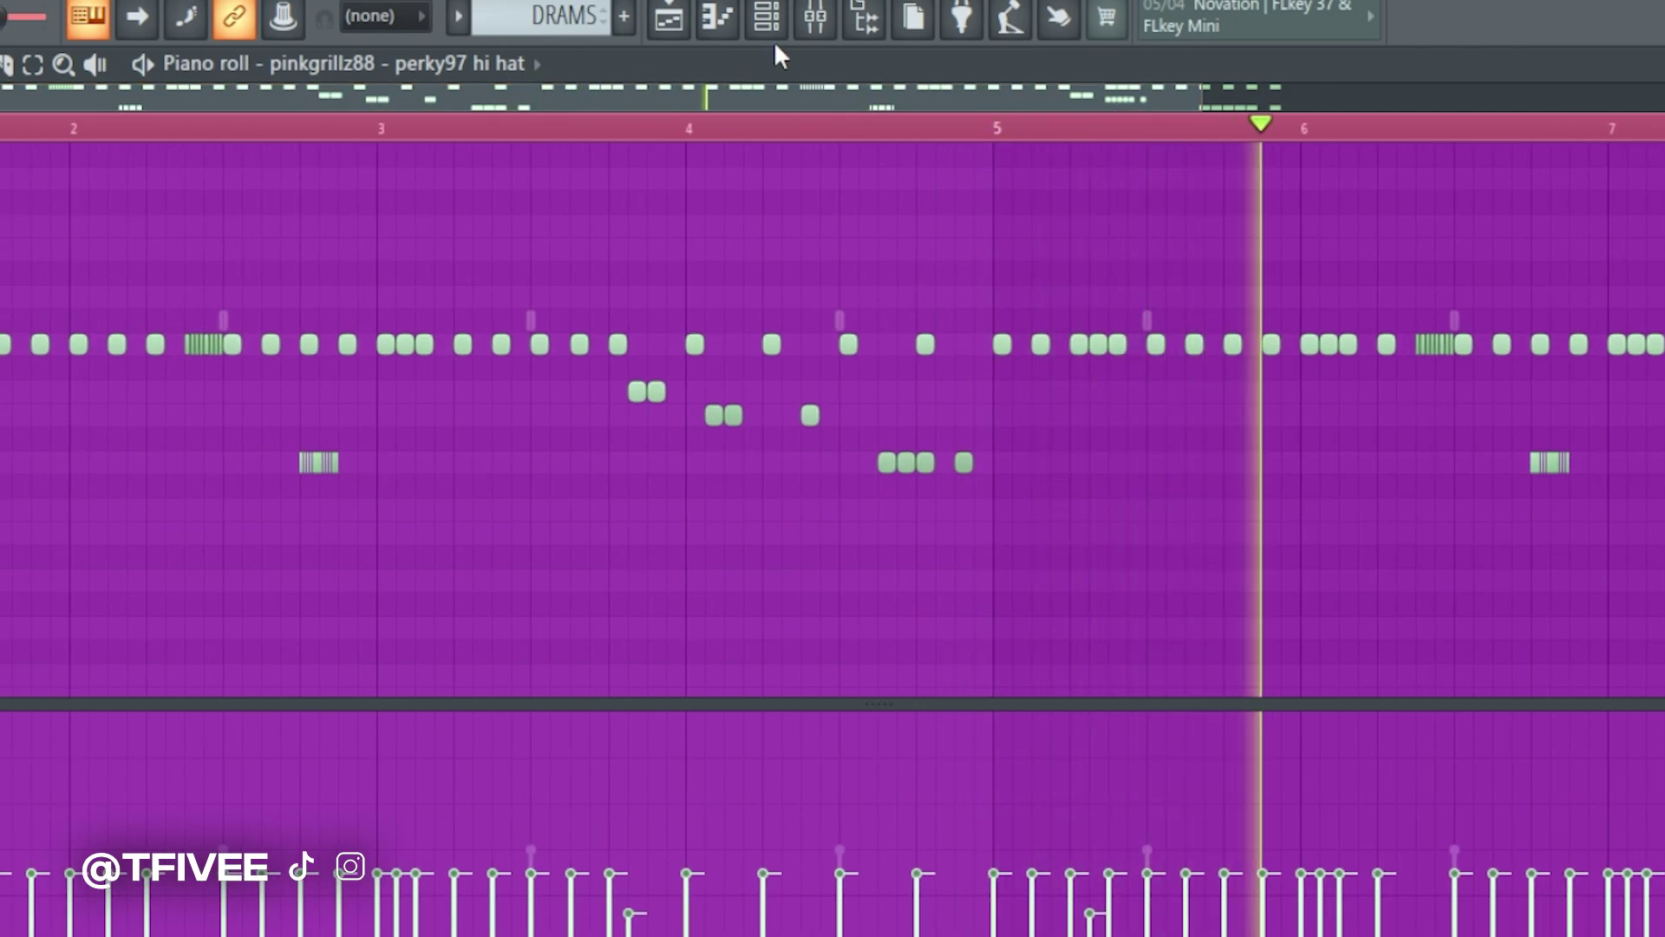
- Route the selected channel to the mixer track Insert 13
left_click(768, 19)
left_click(863, 26)
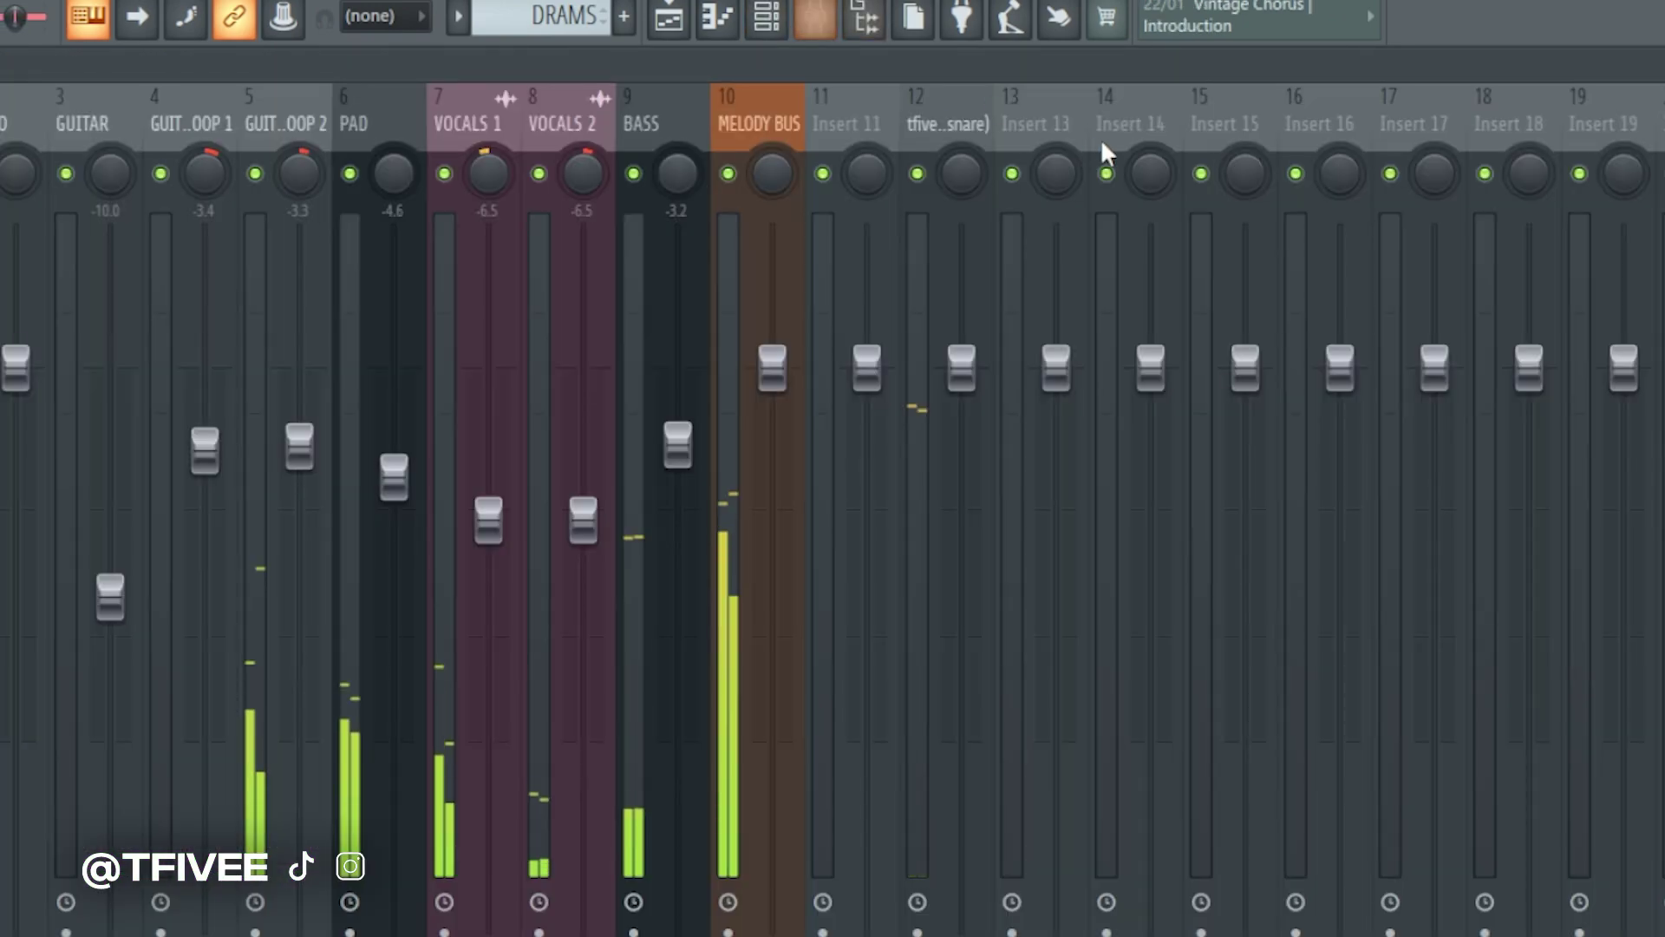
right_click(1031, 130)
mouse_move(1223, 399)
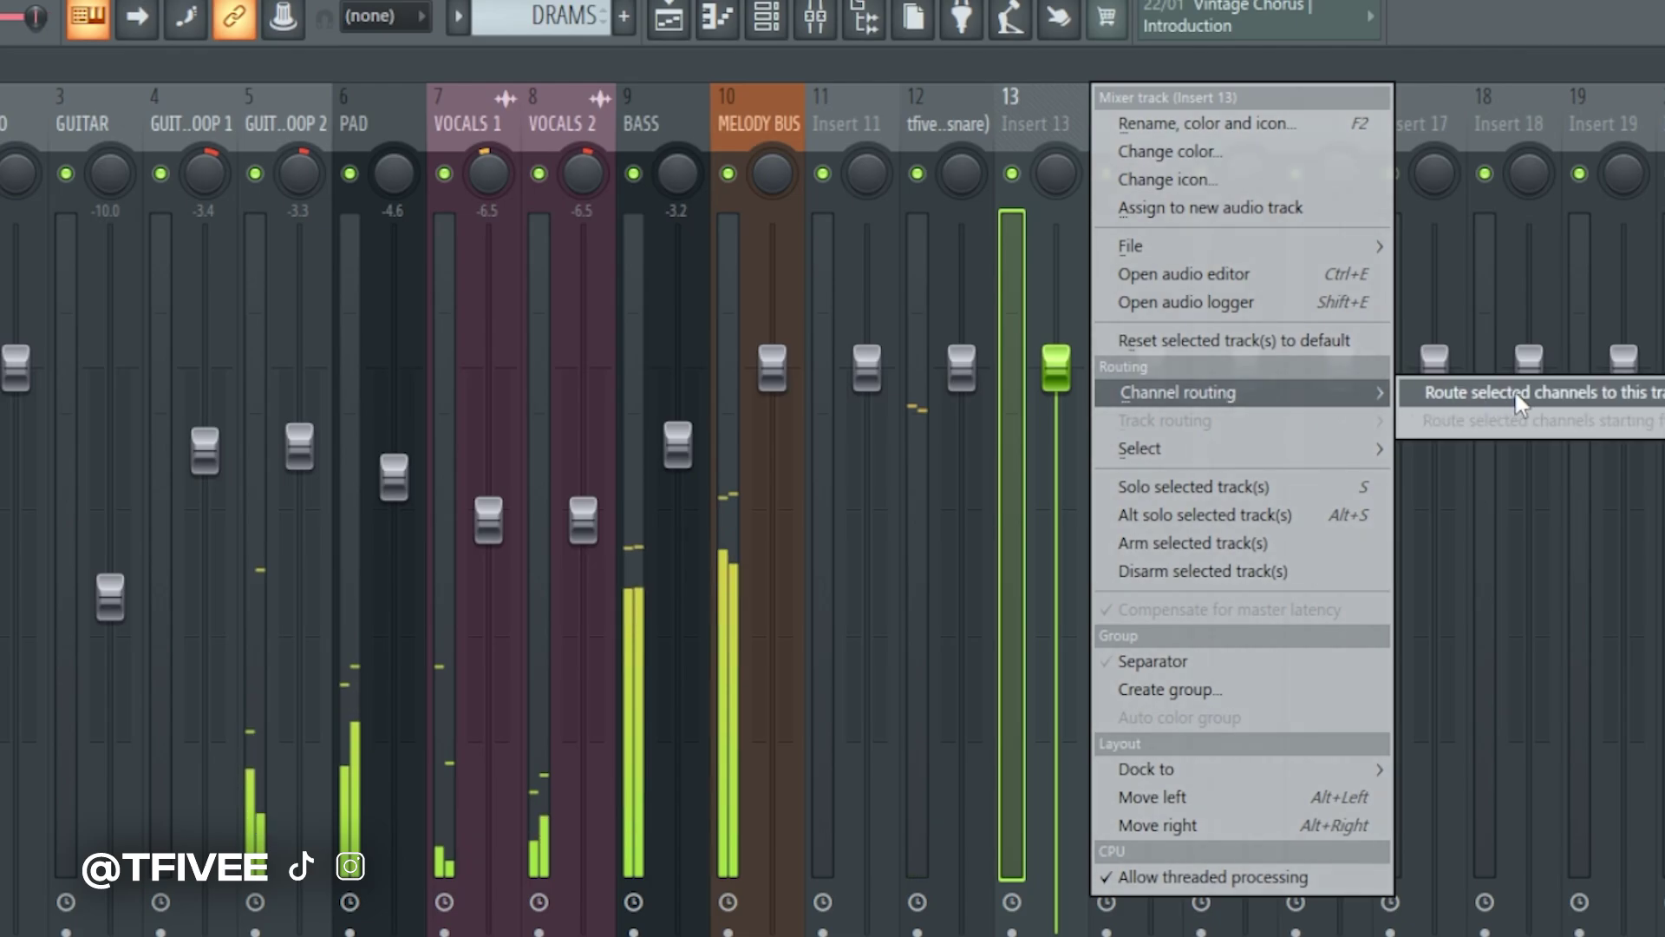
left_click(1517, 393)
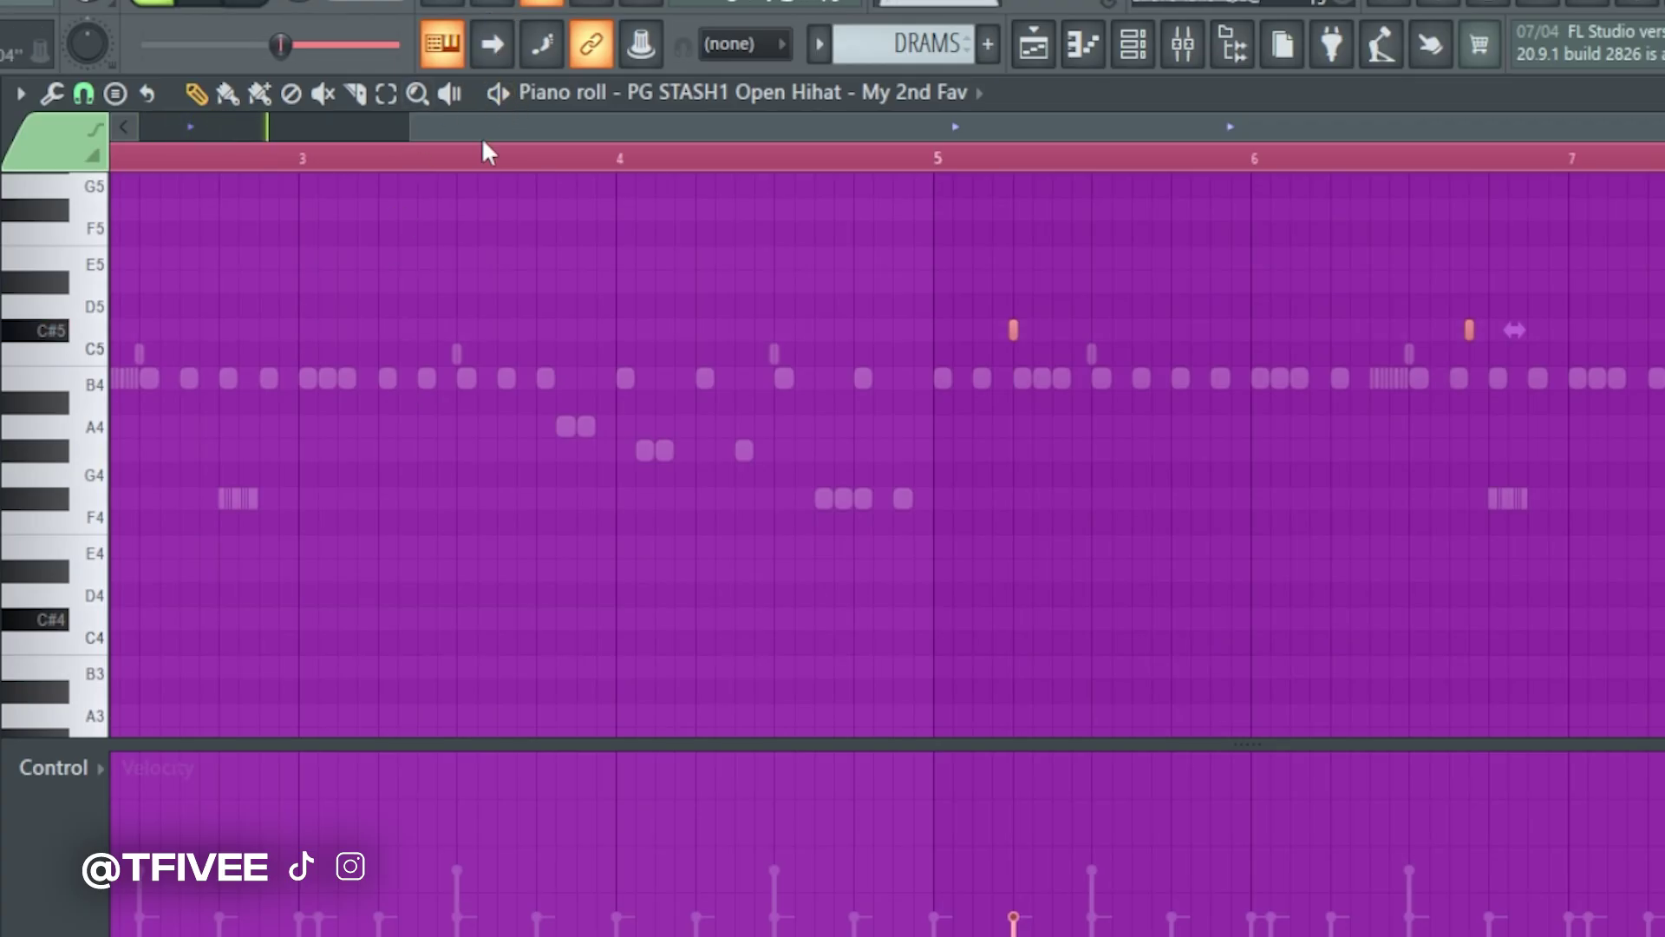
scroll(1546, 347, "up", 1)
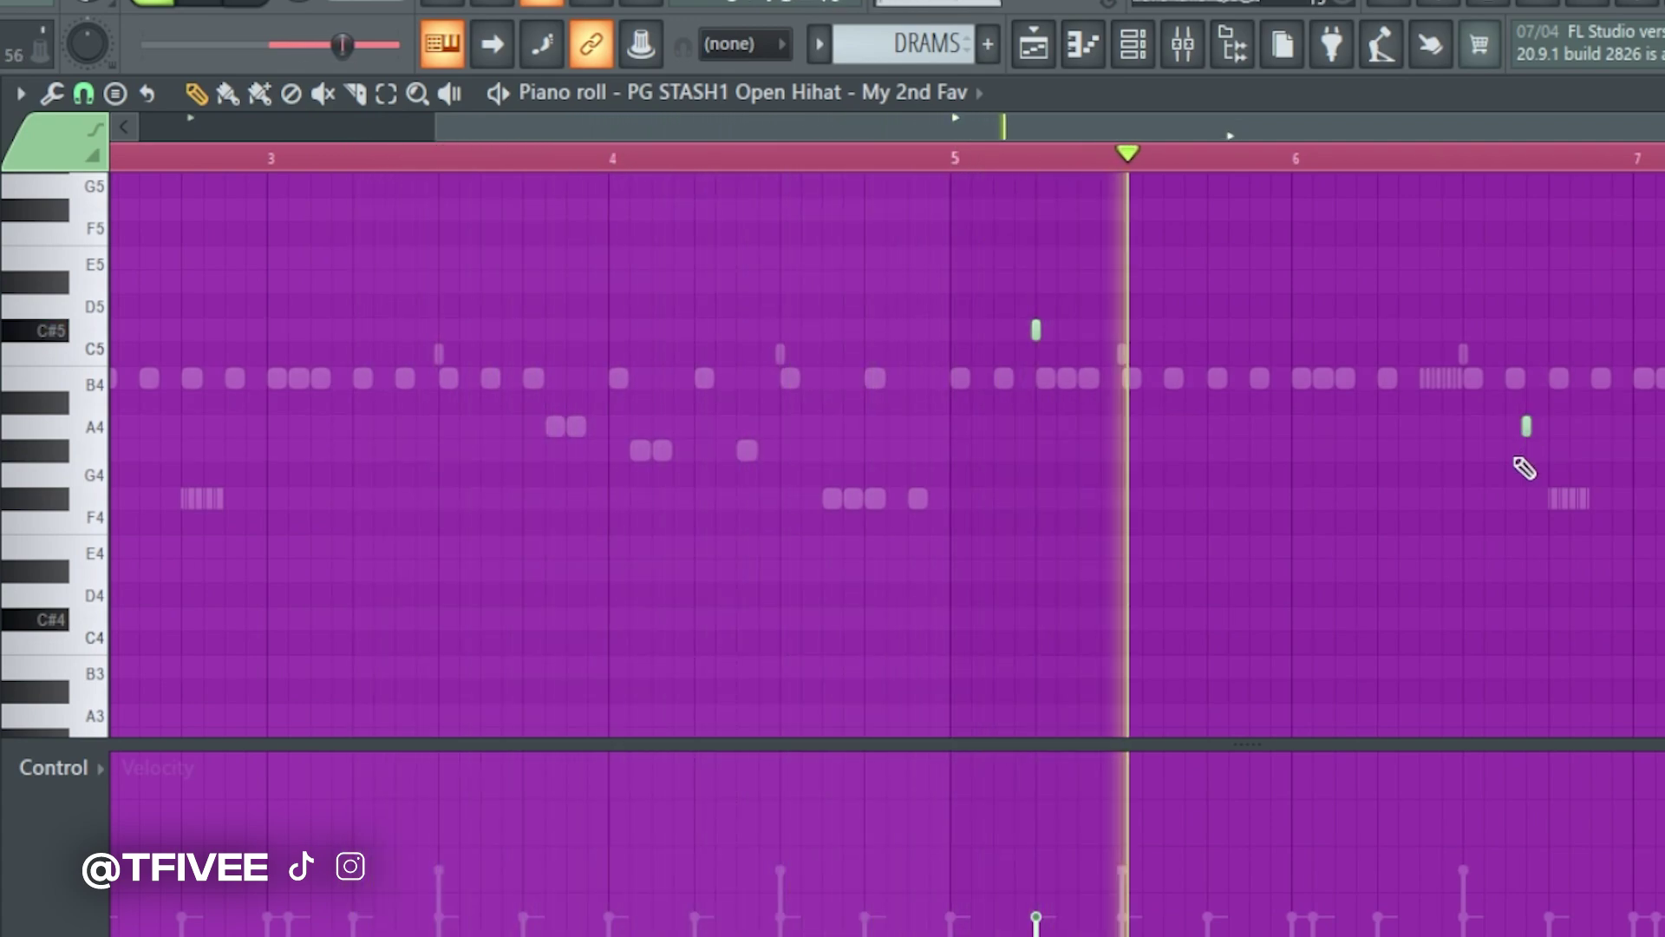
scroll(1527, 469, "down", 1)
scroll(1535, 459, "up", 2)
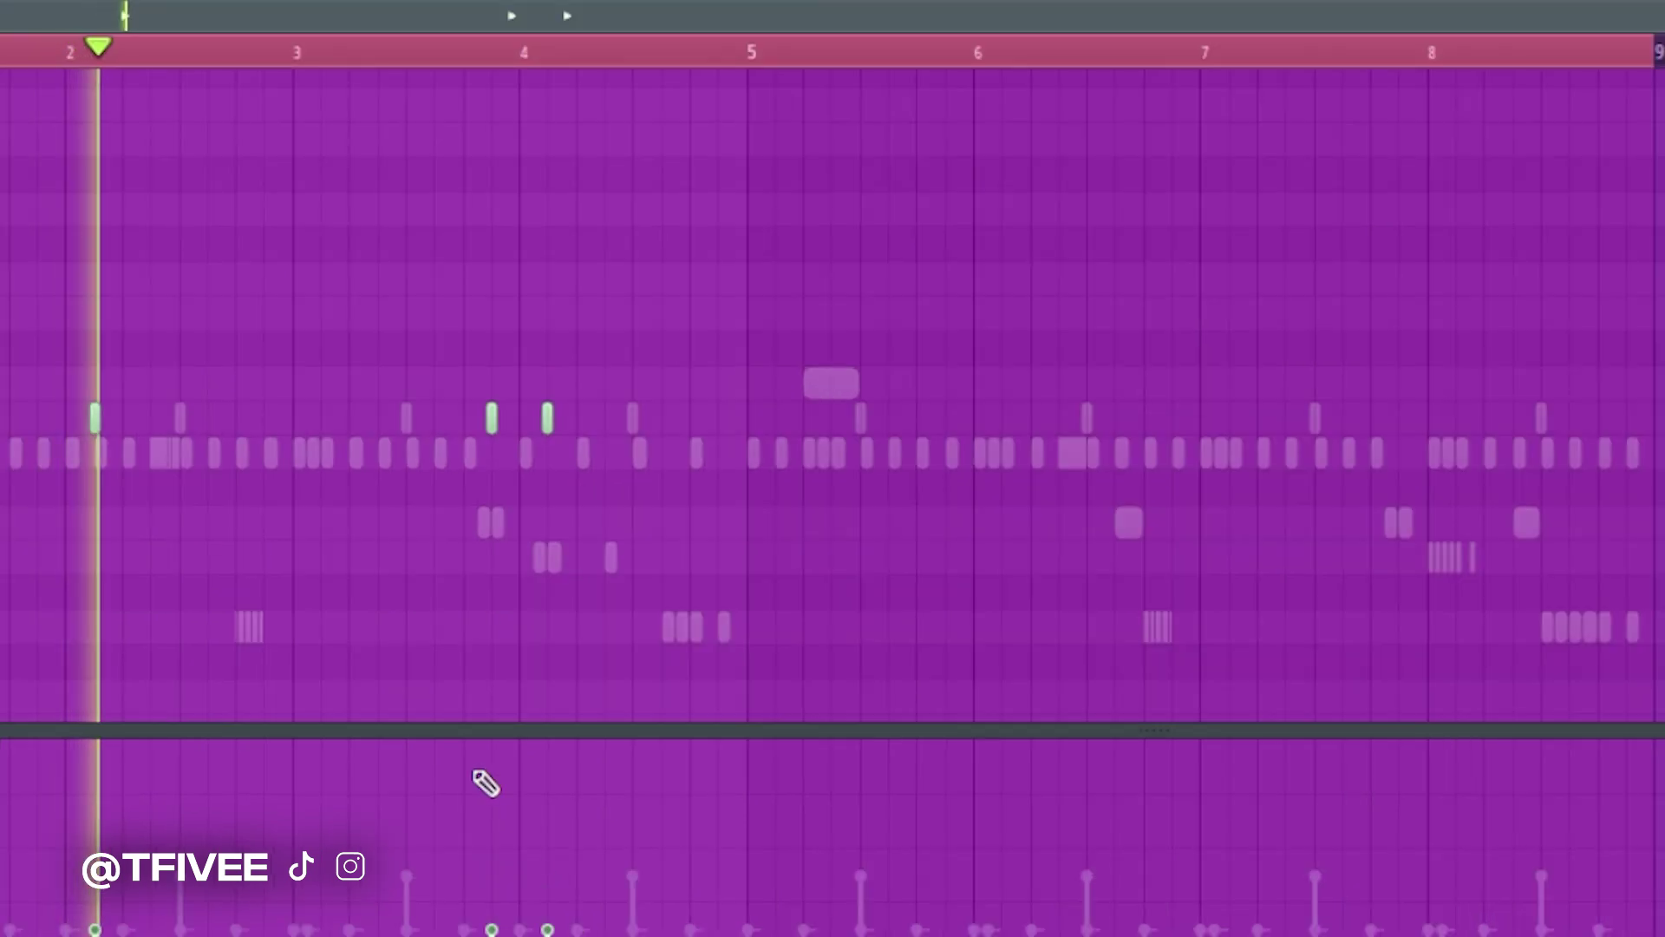
- Duplicate the three percussion notes of bars 2 to 4 four bars further on, into bars 6 to 8
key("ctrl+a")
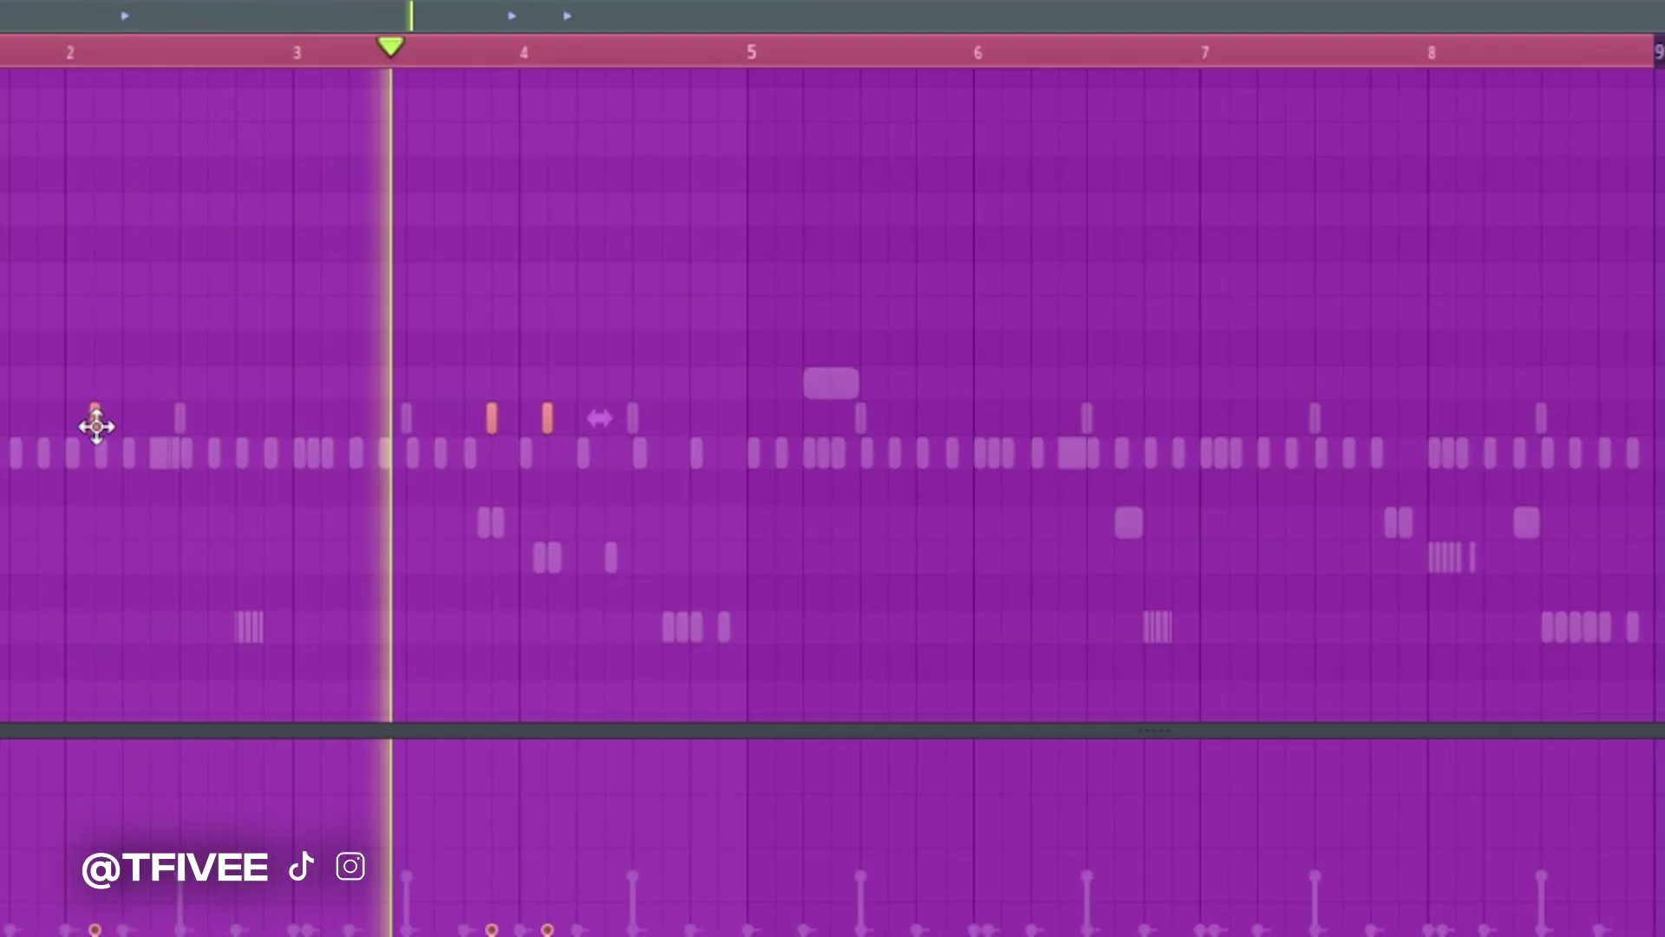
left_click_drag(96, 426, 1000, 465)
left_click(997, 565)
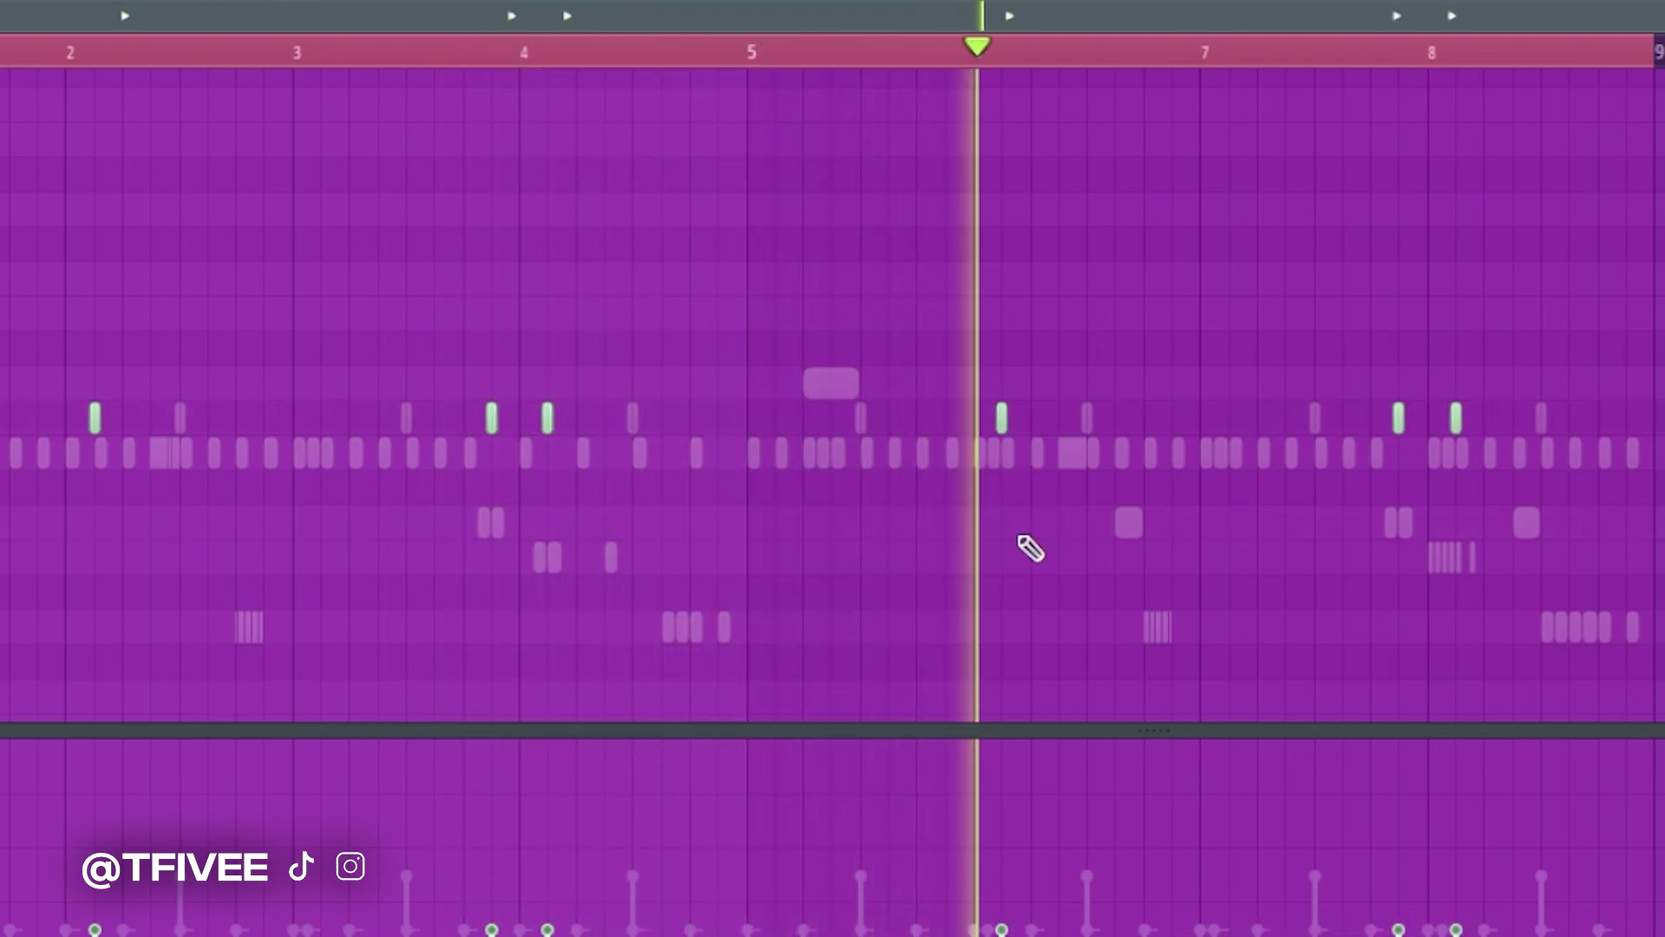
left_click(892, 560)
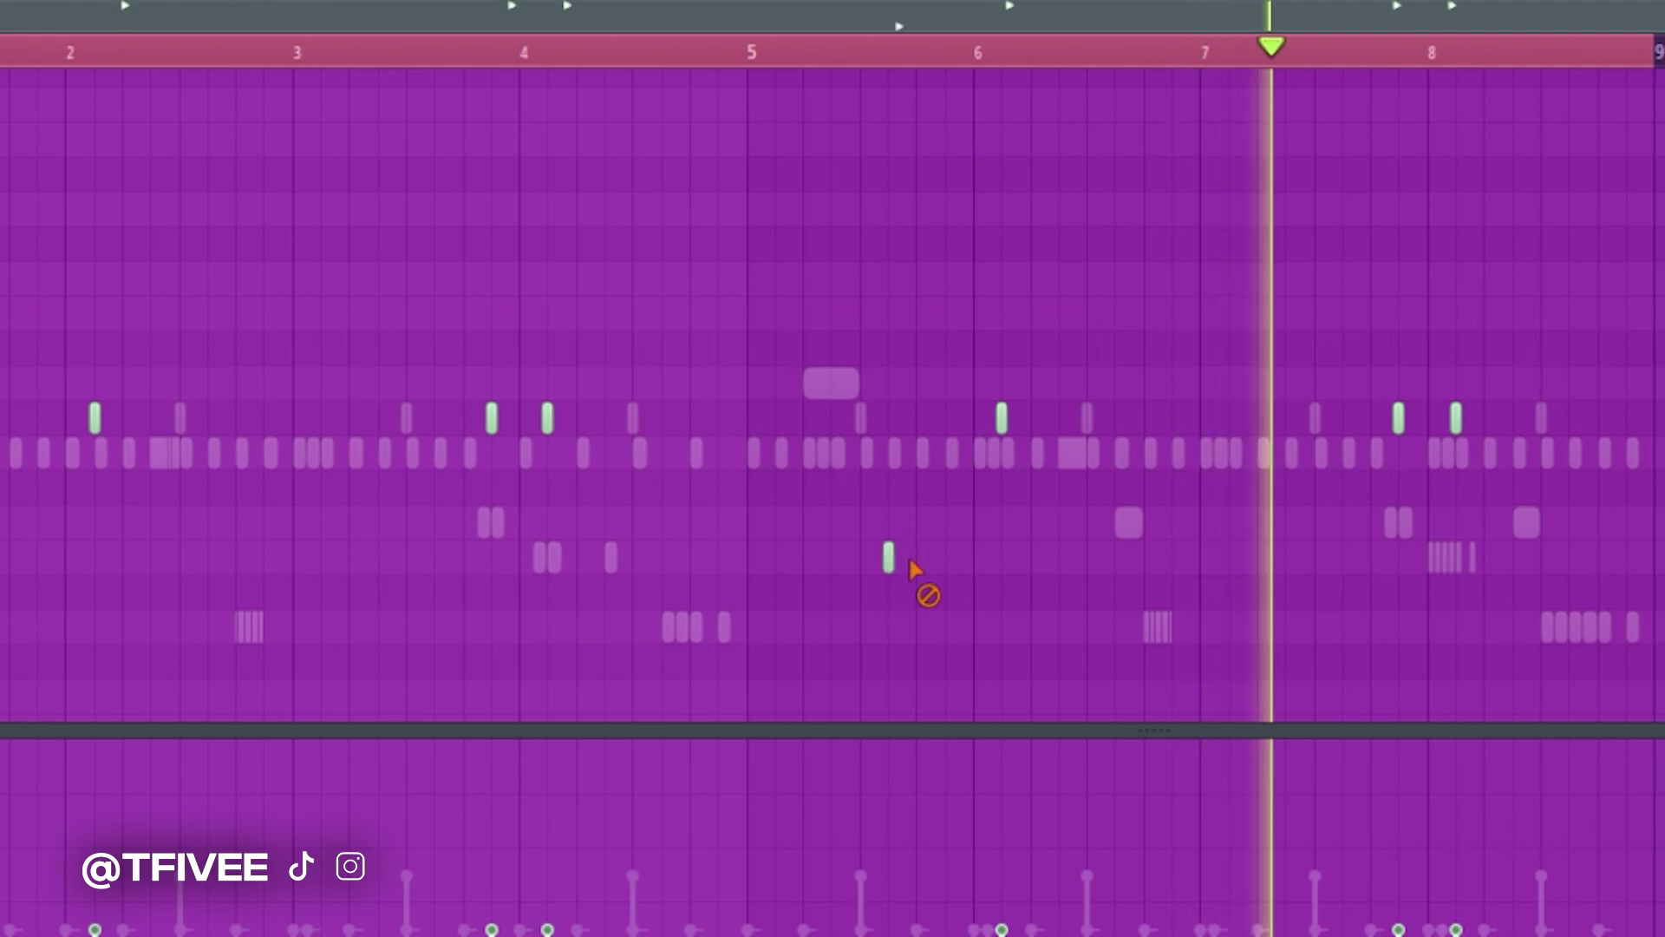
right_click(929, 556)
scroll(1506, 583, "up", 3, "ctrl")
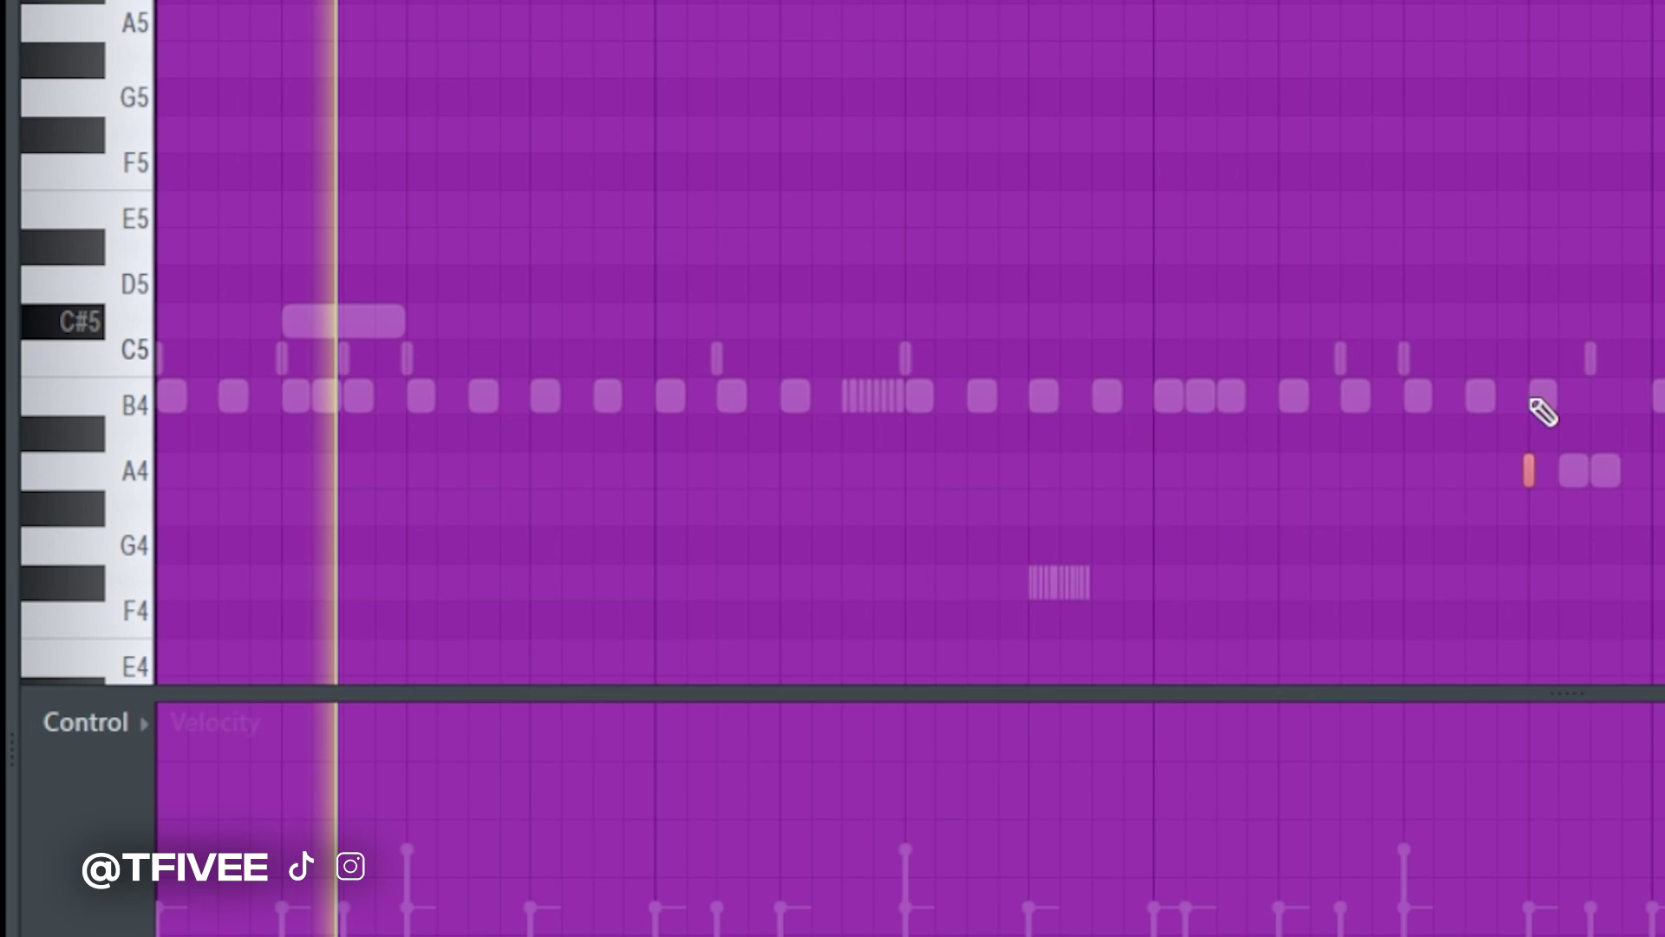
scroll(1543, 402, "down", 2)
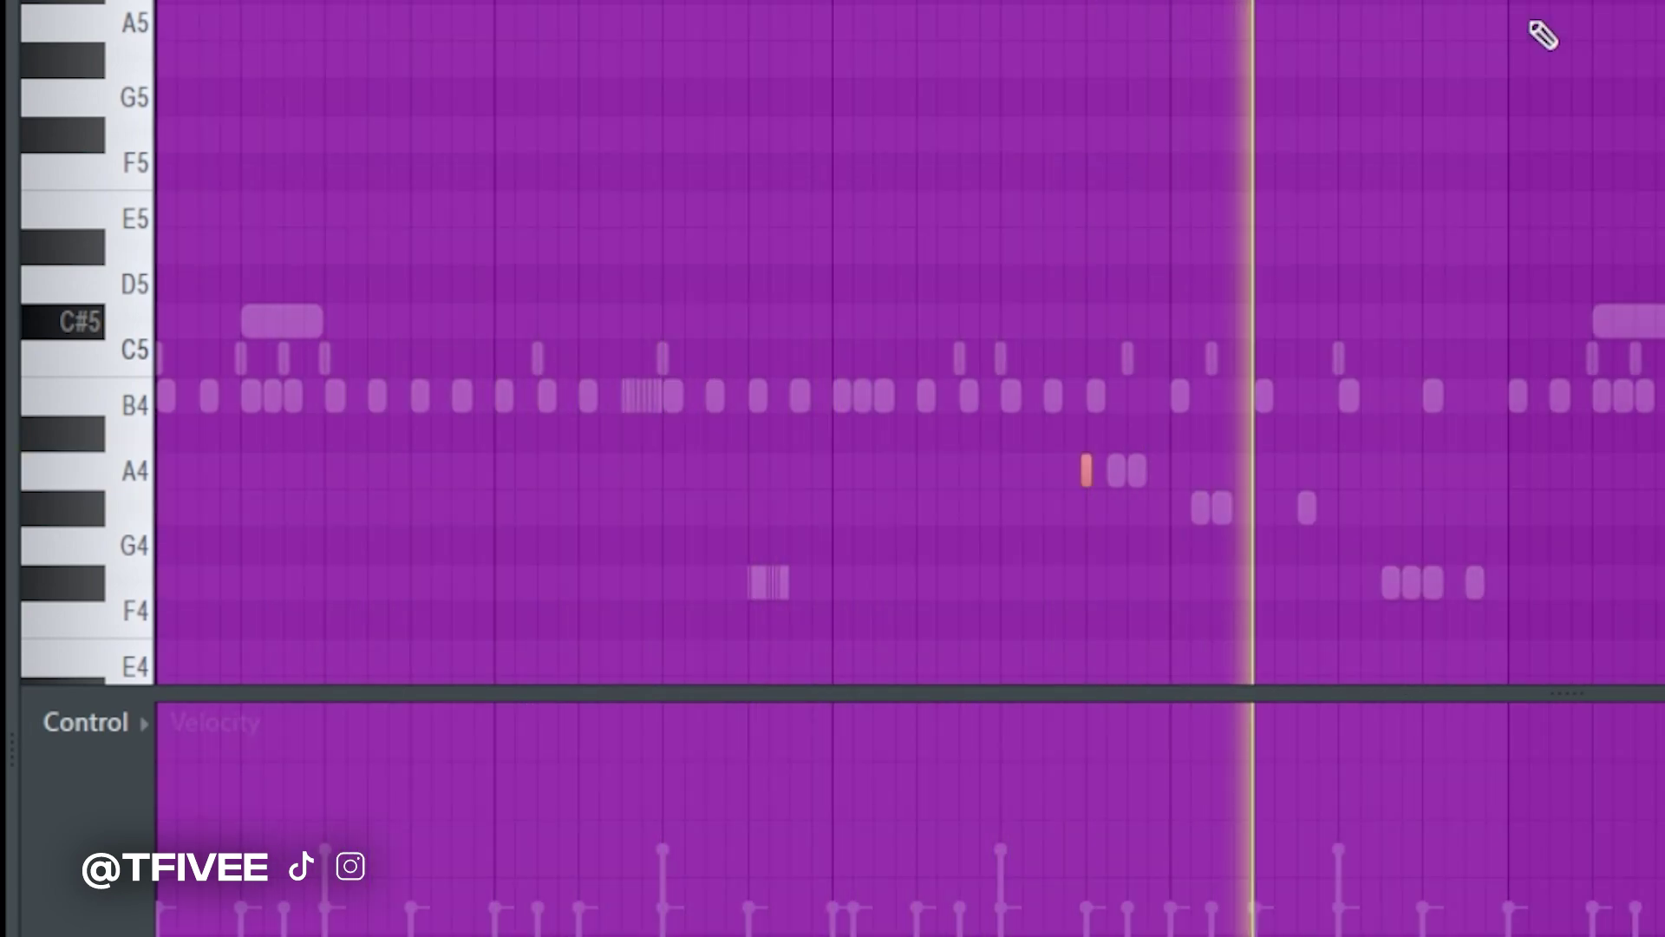
scroll(1573, 191, "down", 1)
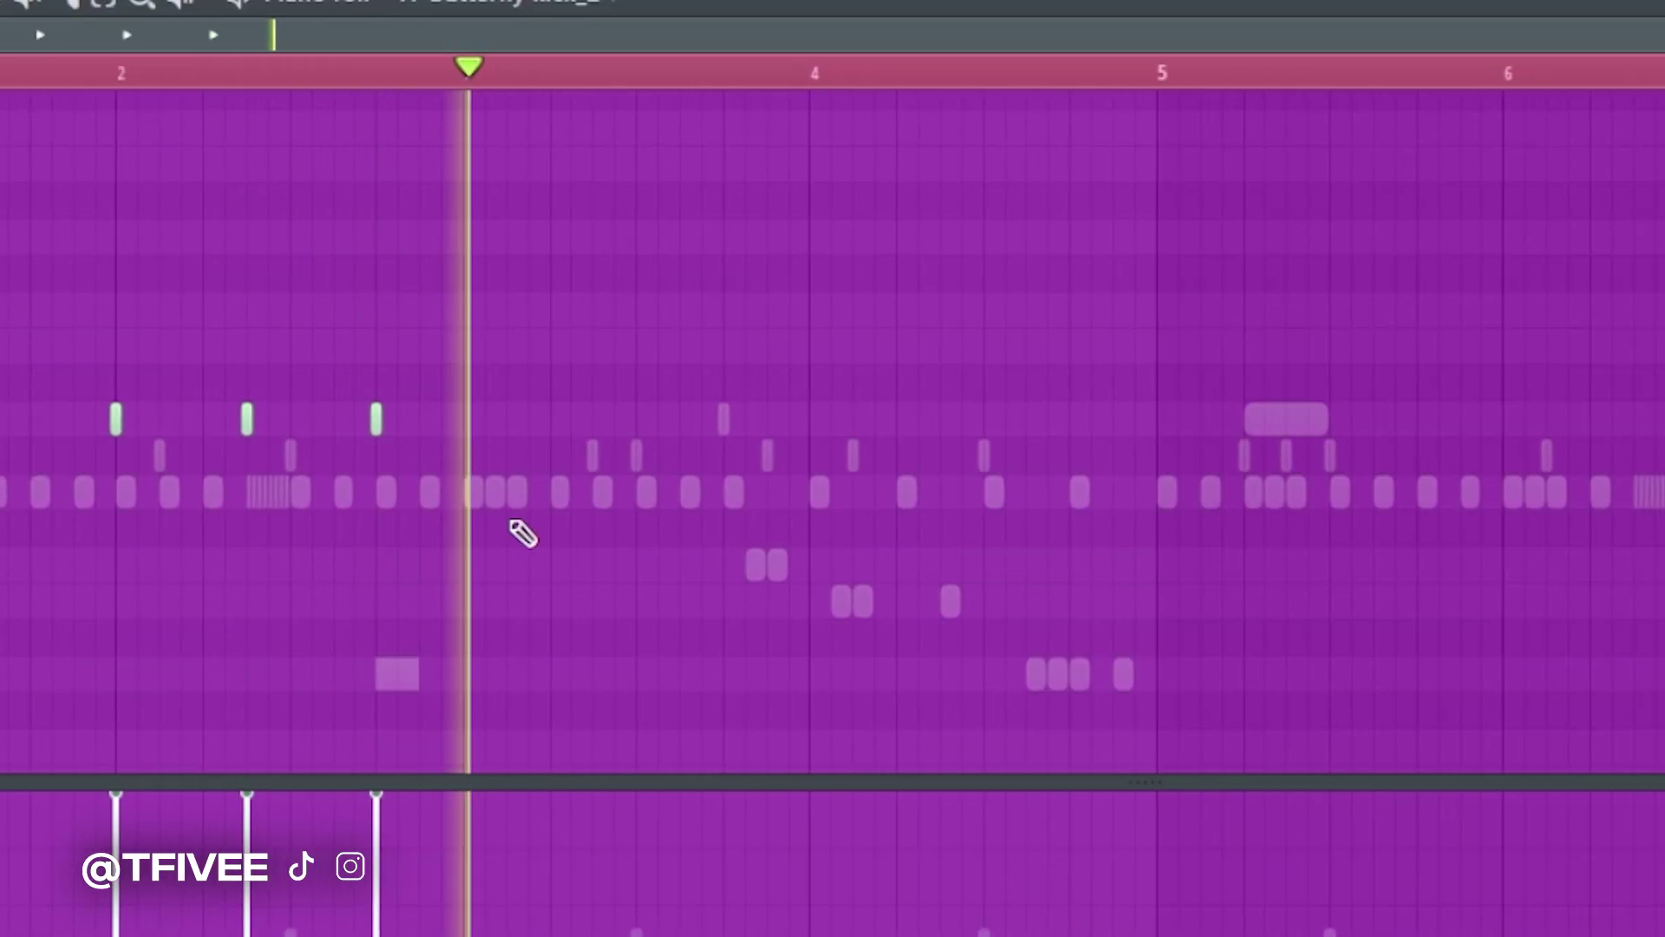
- Copy the opening kick notes and align the pasted group with the start of bar 5
scroll(893, 469, "up", 1)
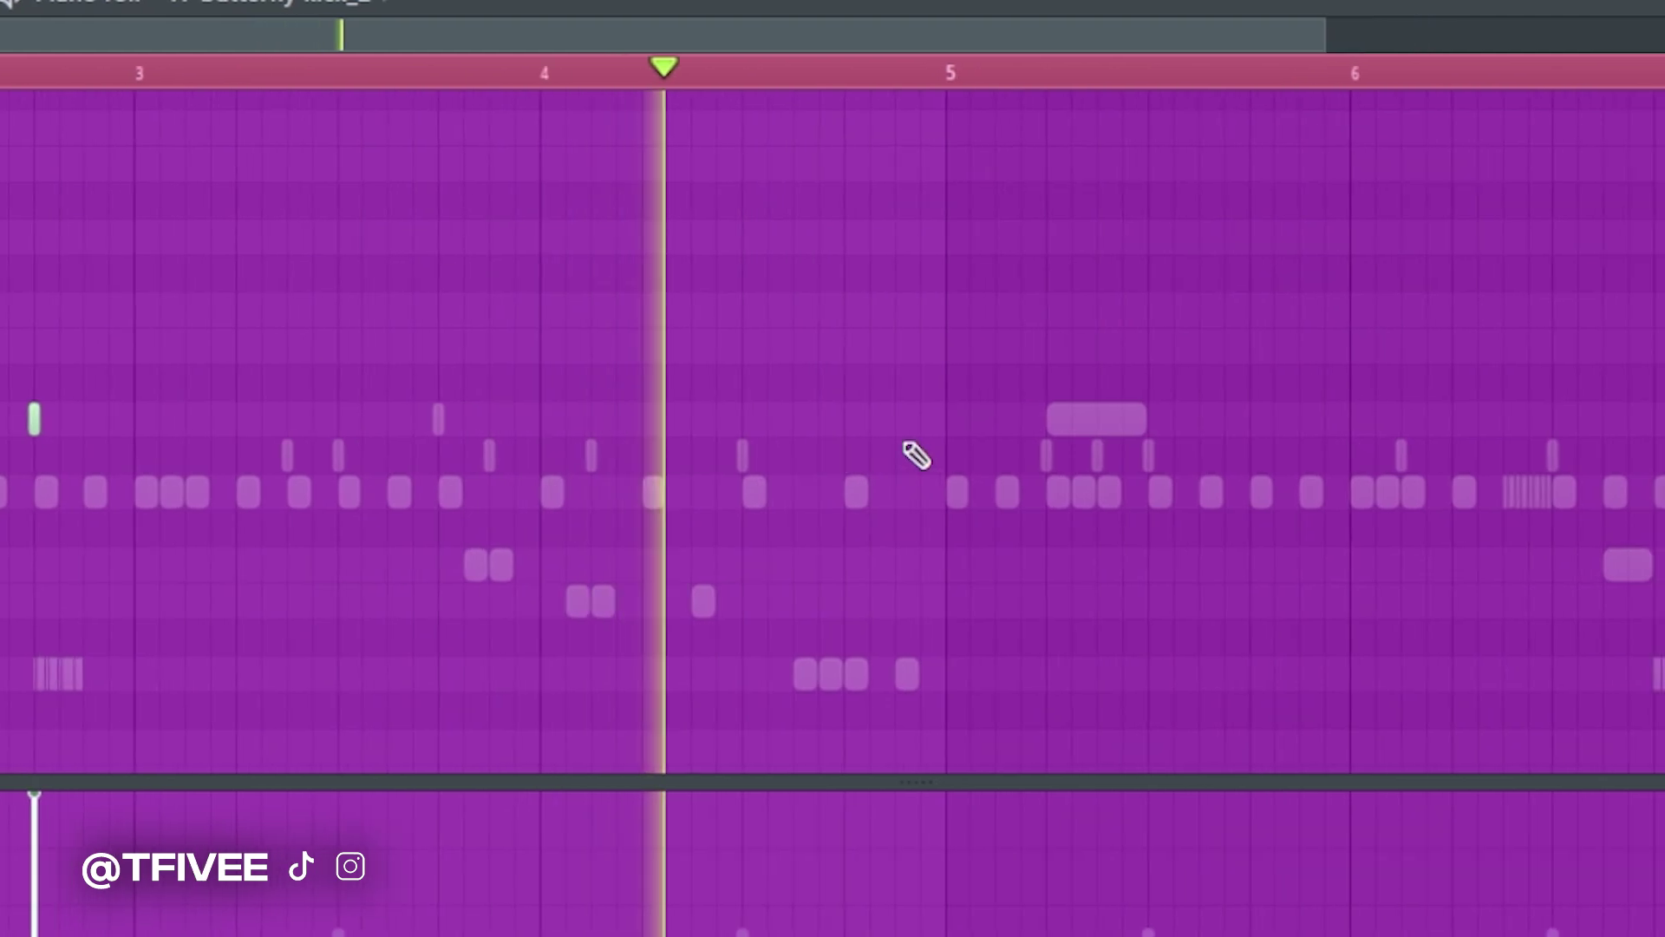
scroll(889, 423, "down", 2)
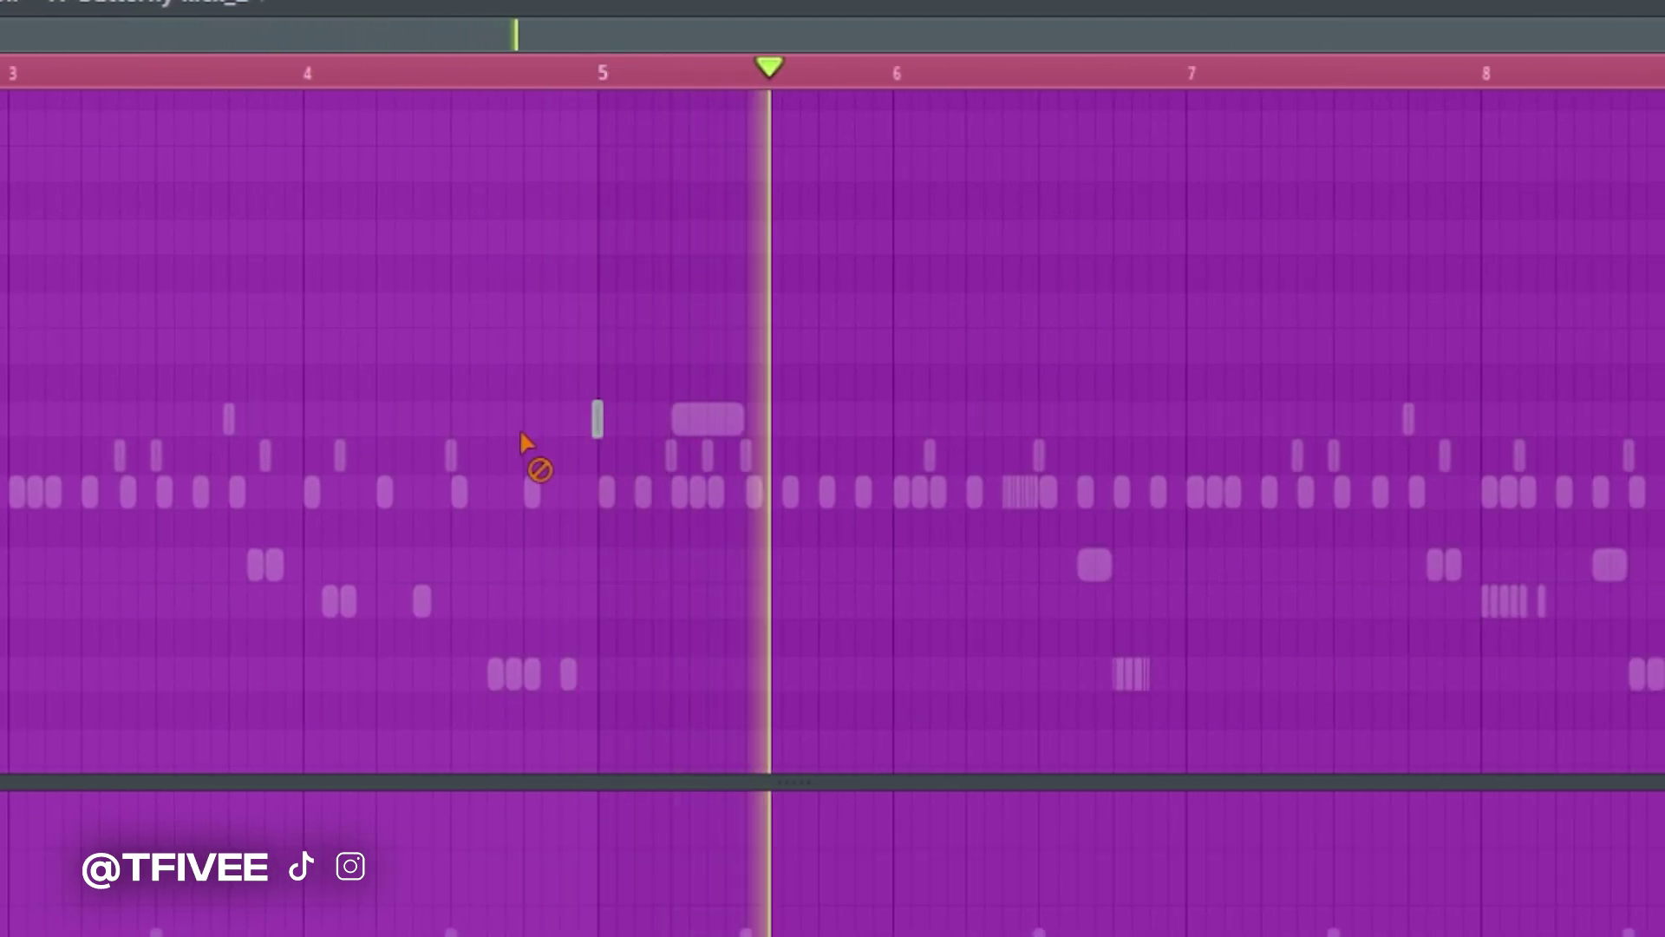
left_click_drag(667, 469, 2, 333)
key("ctrl+v")
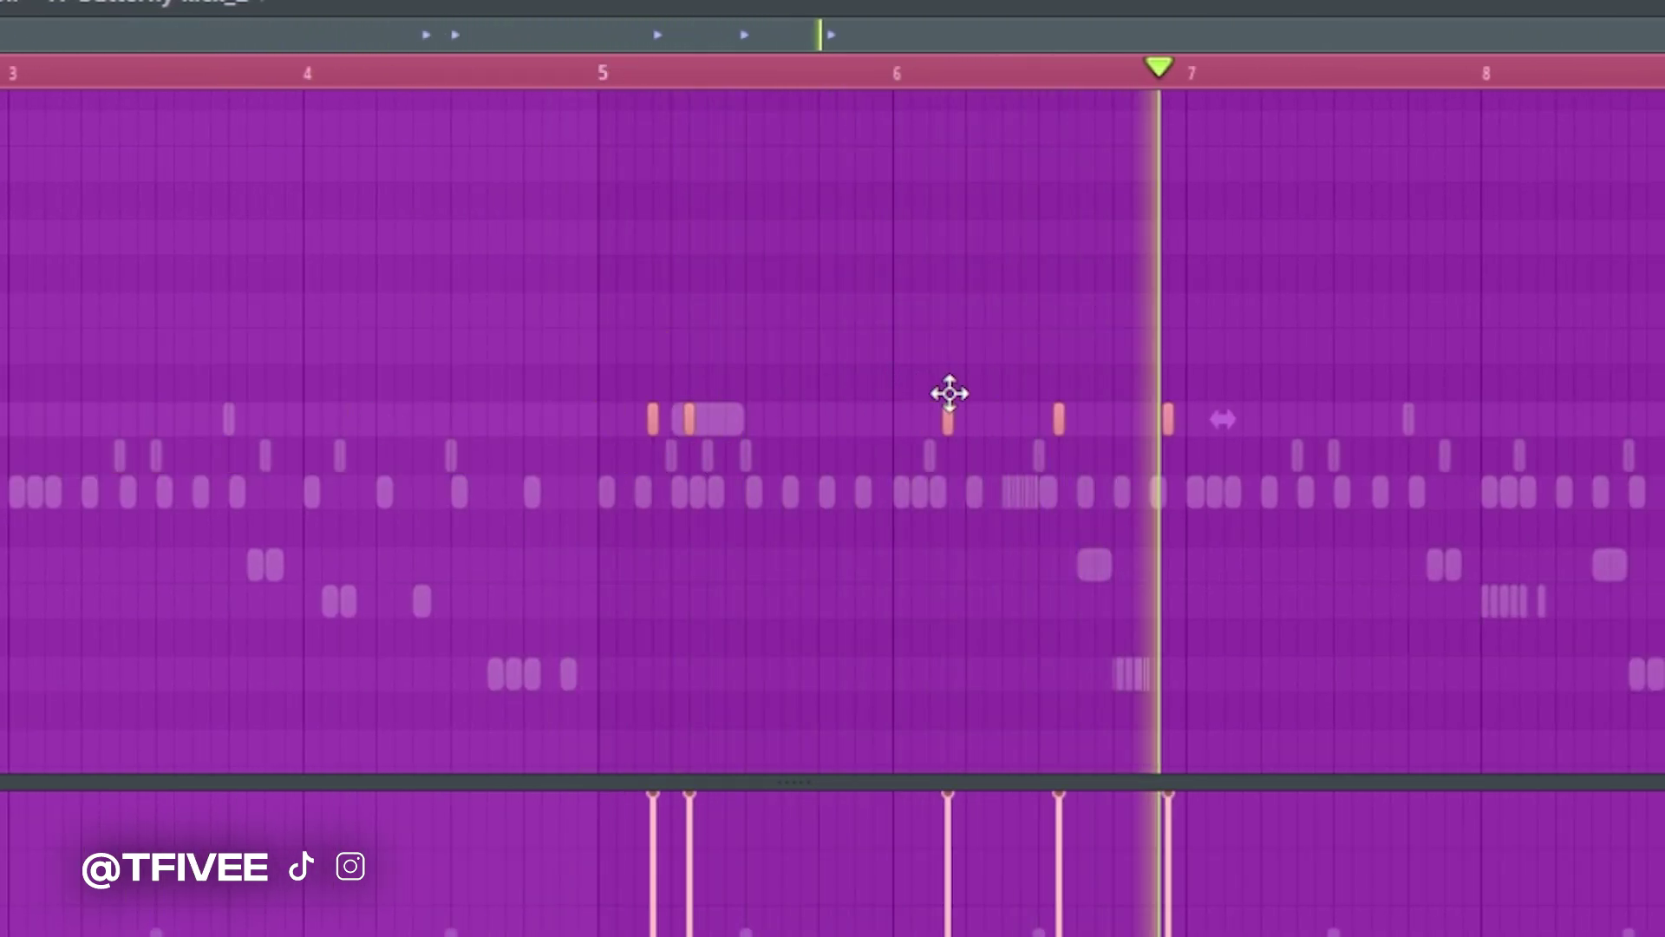
left_click_drag(948, 390, 896, 398)
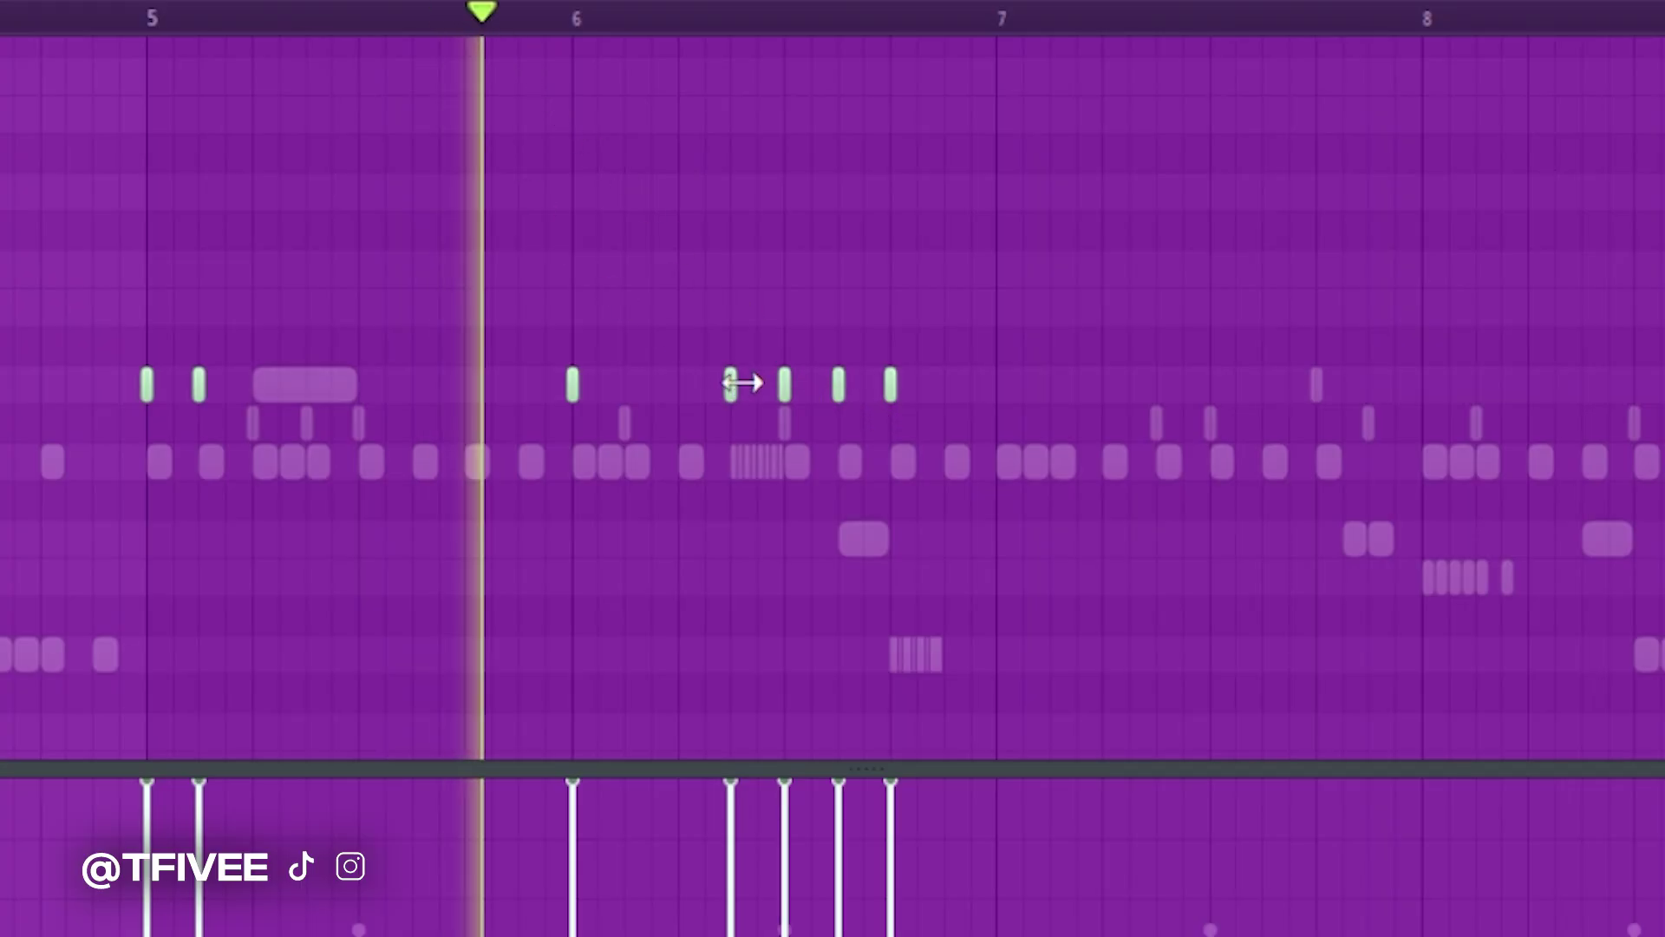
- Delete the kick note in the middle of bar 6 and extend the kick pattern with one note late in bar 7
right_click(784, 385)
scroll(963, 546, "down", 1)
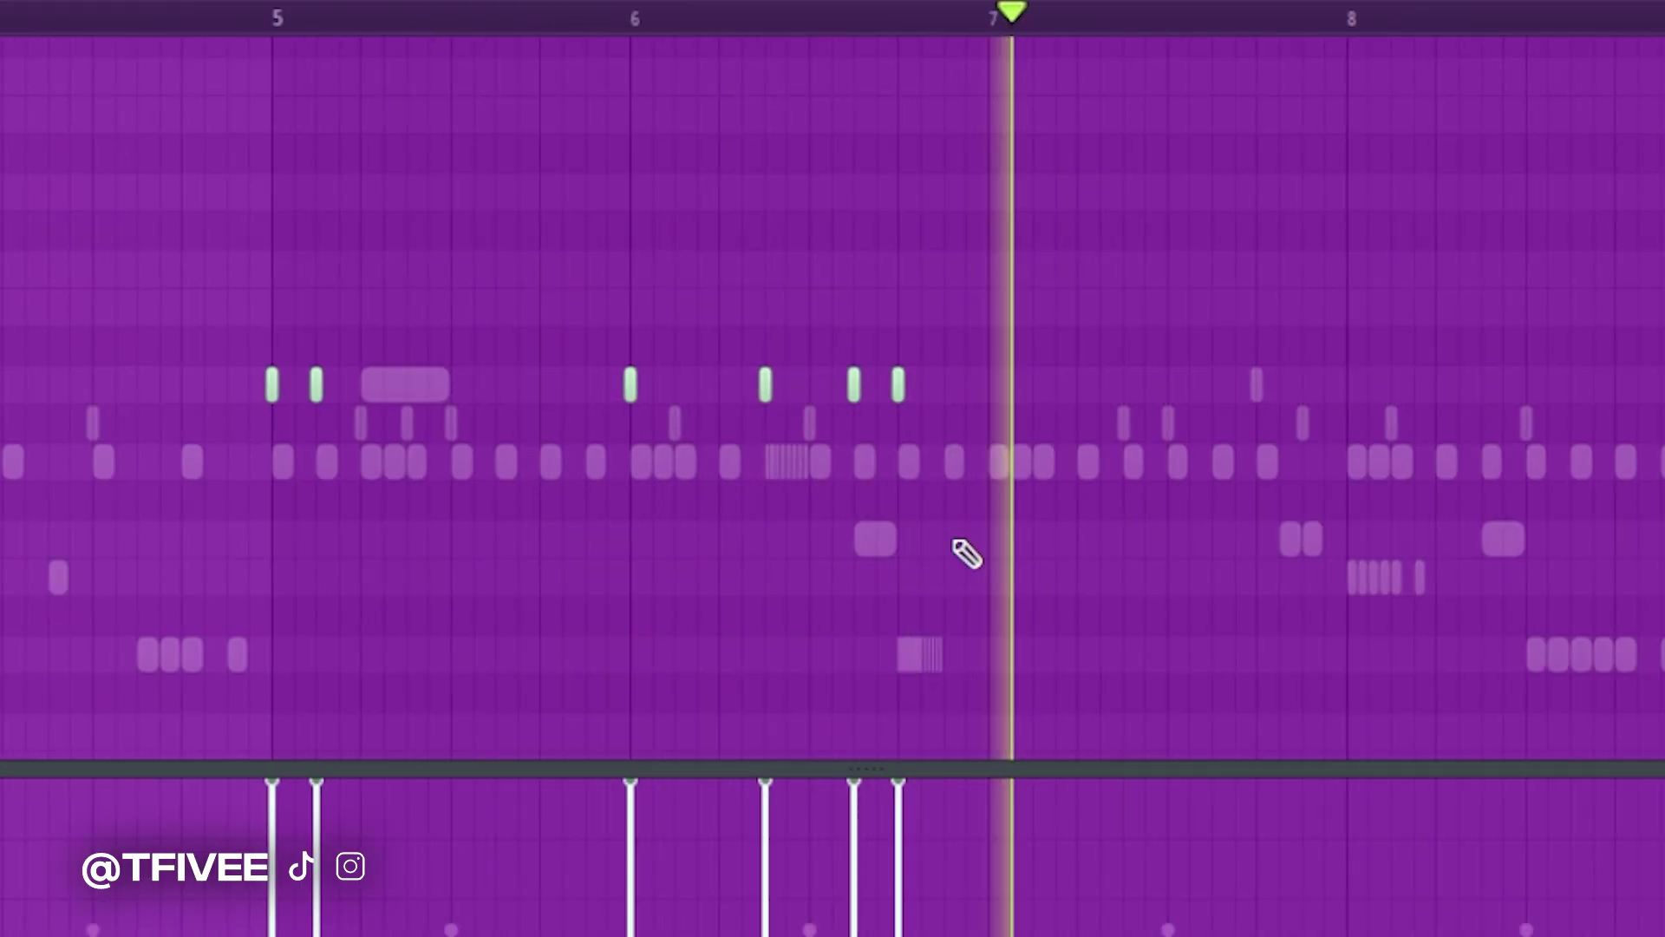
scroll(1084, 555, "down", 2)
scroll(1212, 557, "up", 2)
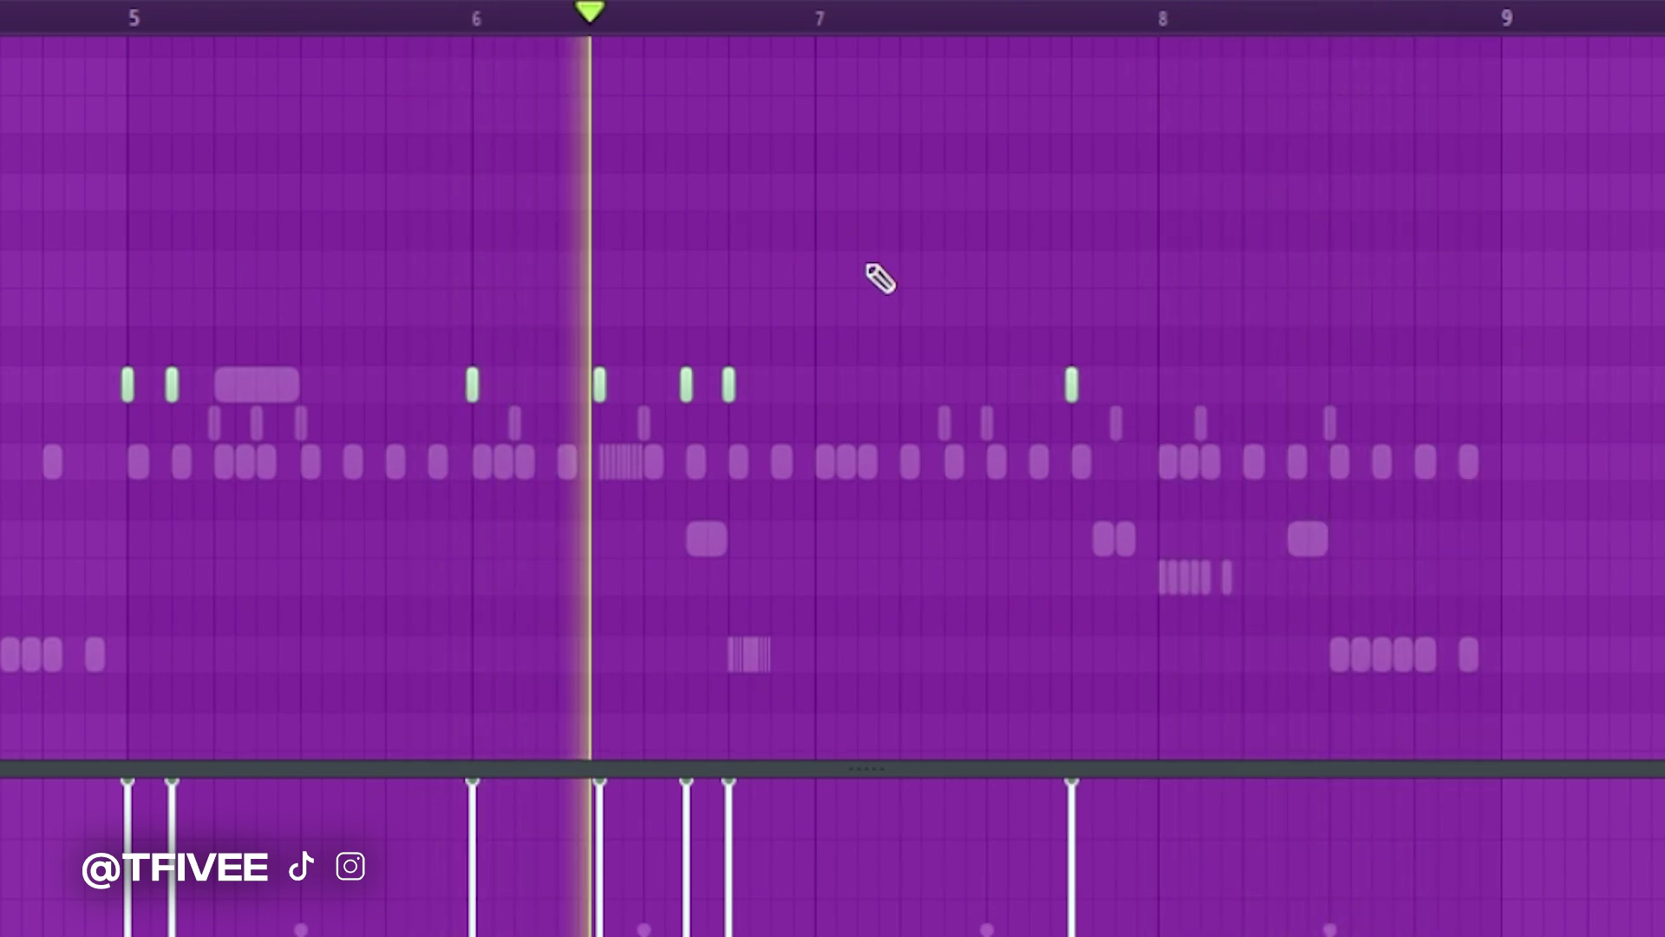
scroll(1222, 304, "up", 2)
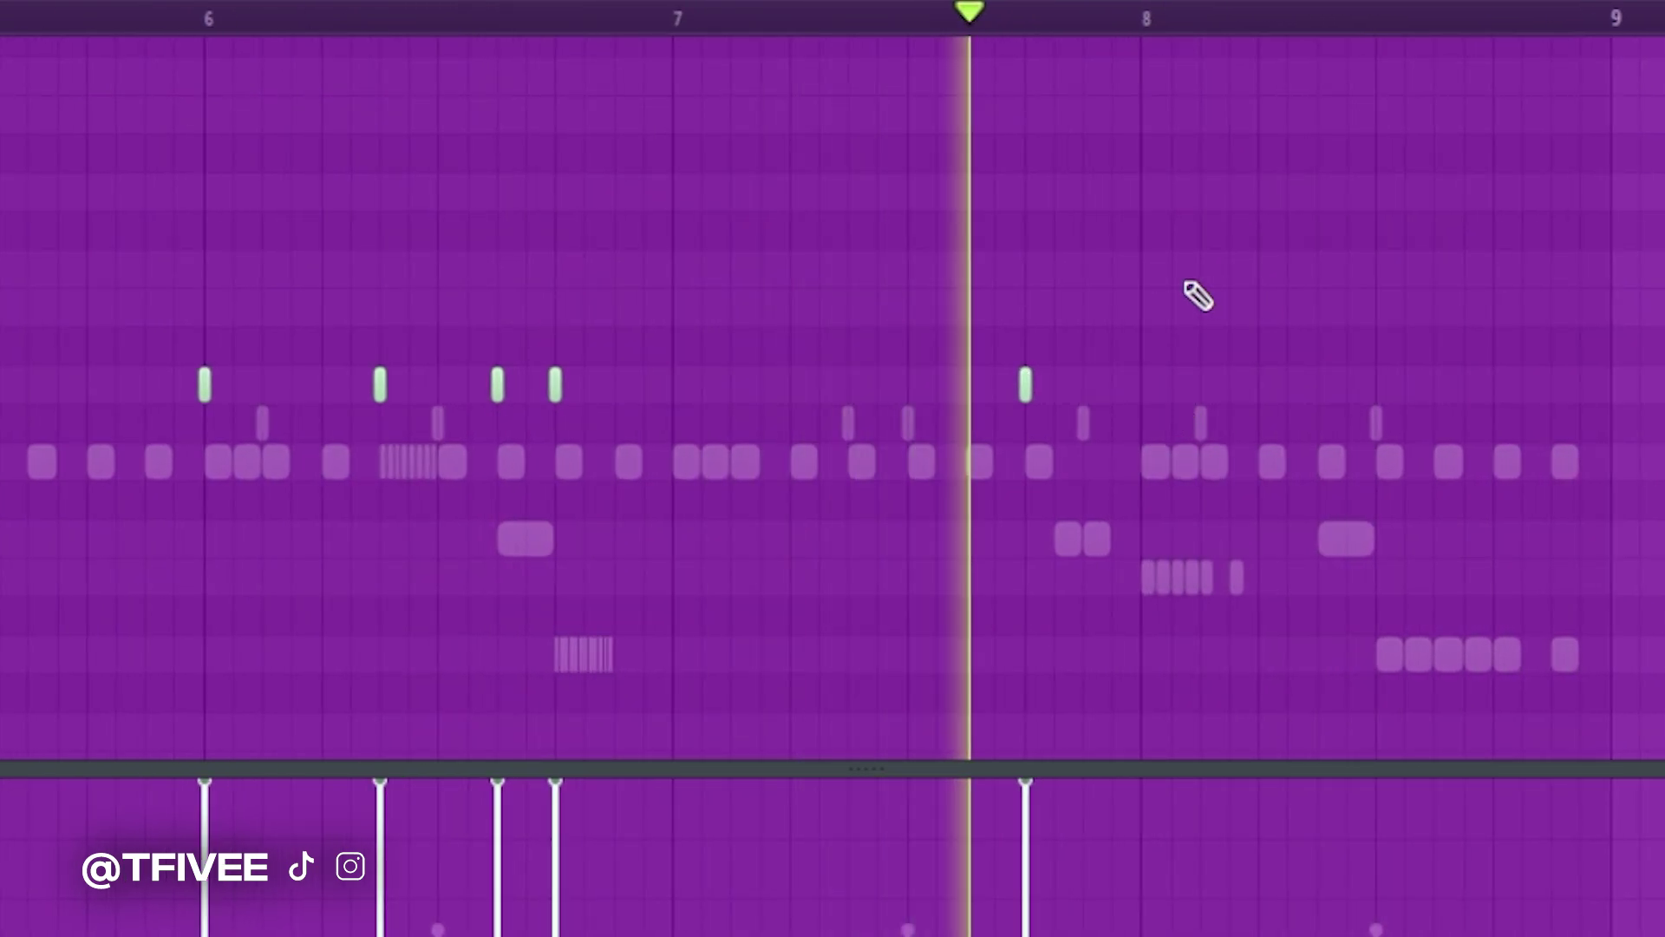
scroll(1524, 427, "down", 2)
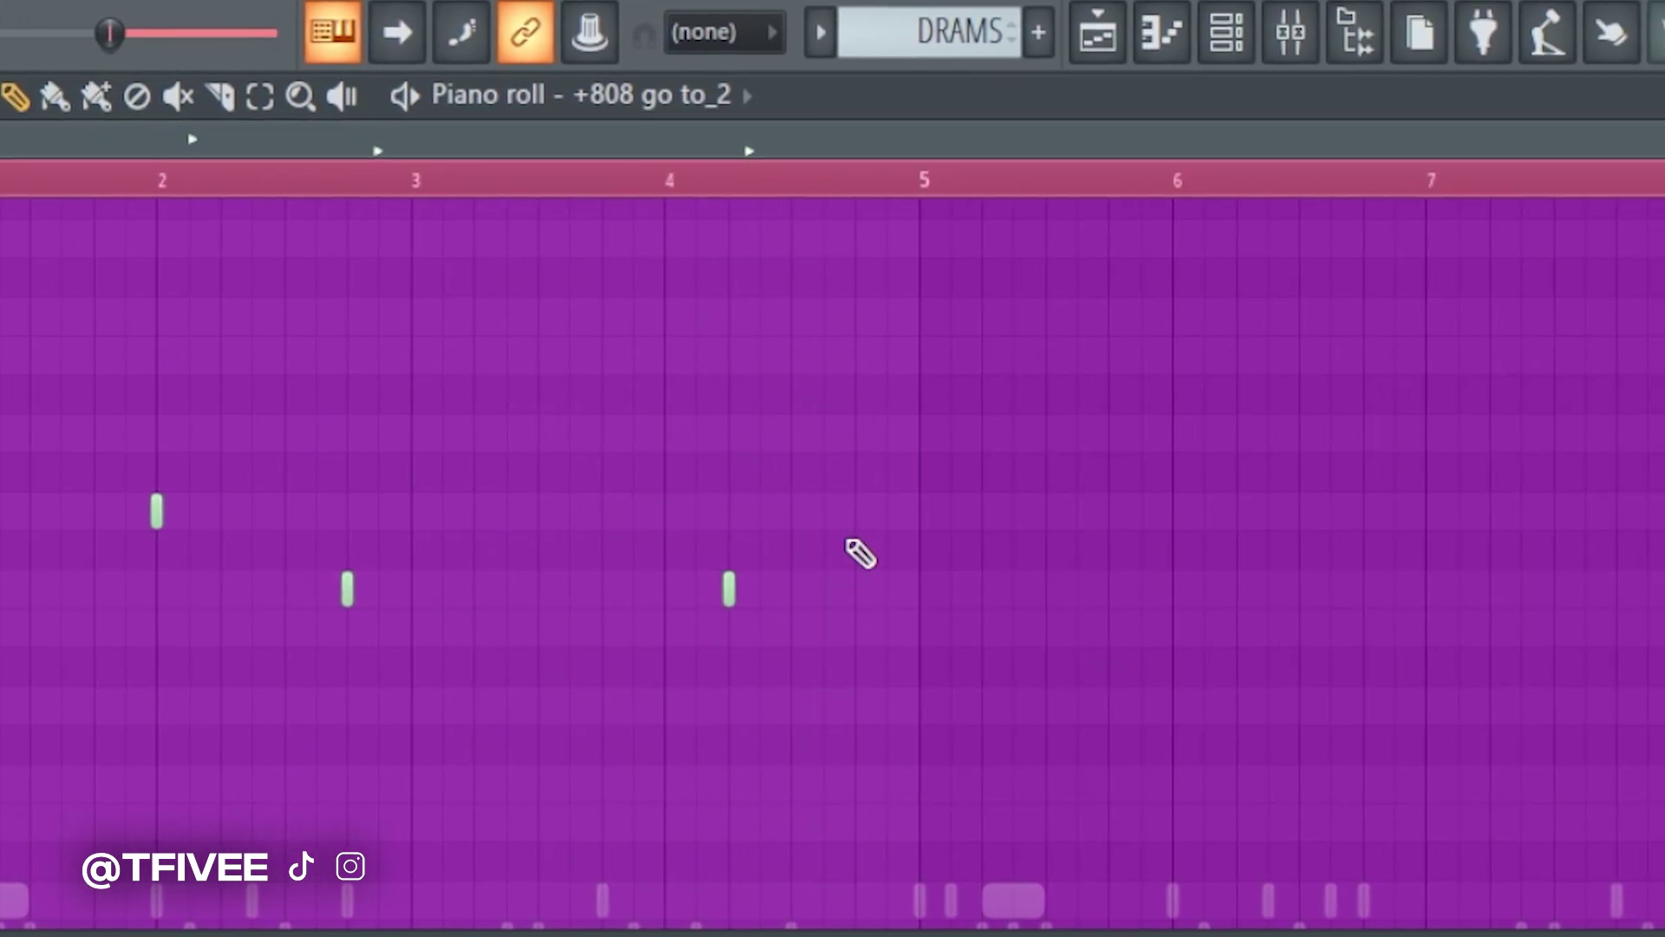
- Add an 808 note near the end of bar 4 and duplicate the four-bar 808 pattern into bars 5 to 8
left_click(870, 513)
key("ctrl+a")
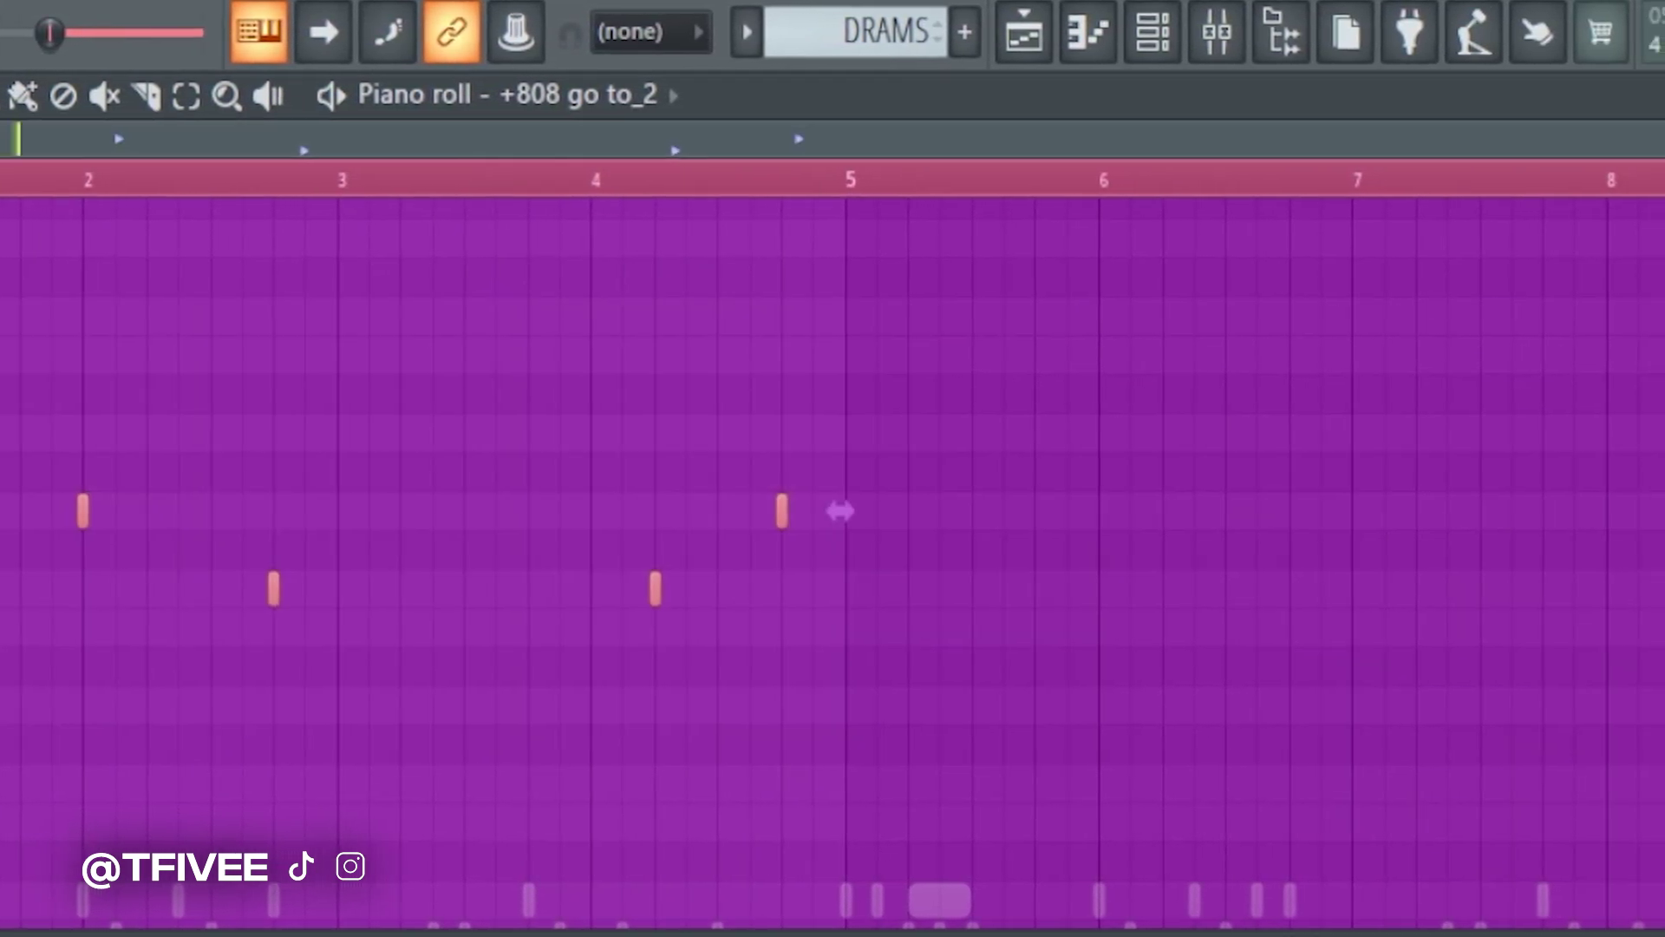
key("ctrl+b")
key("shift+Left")
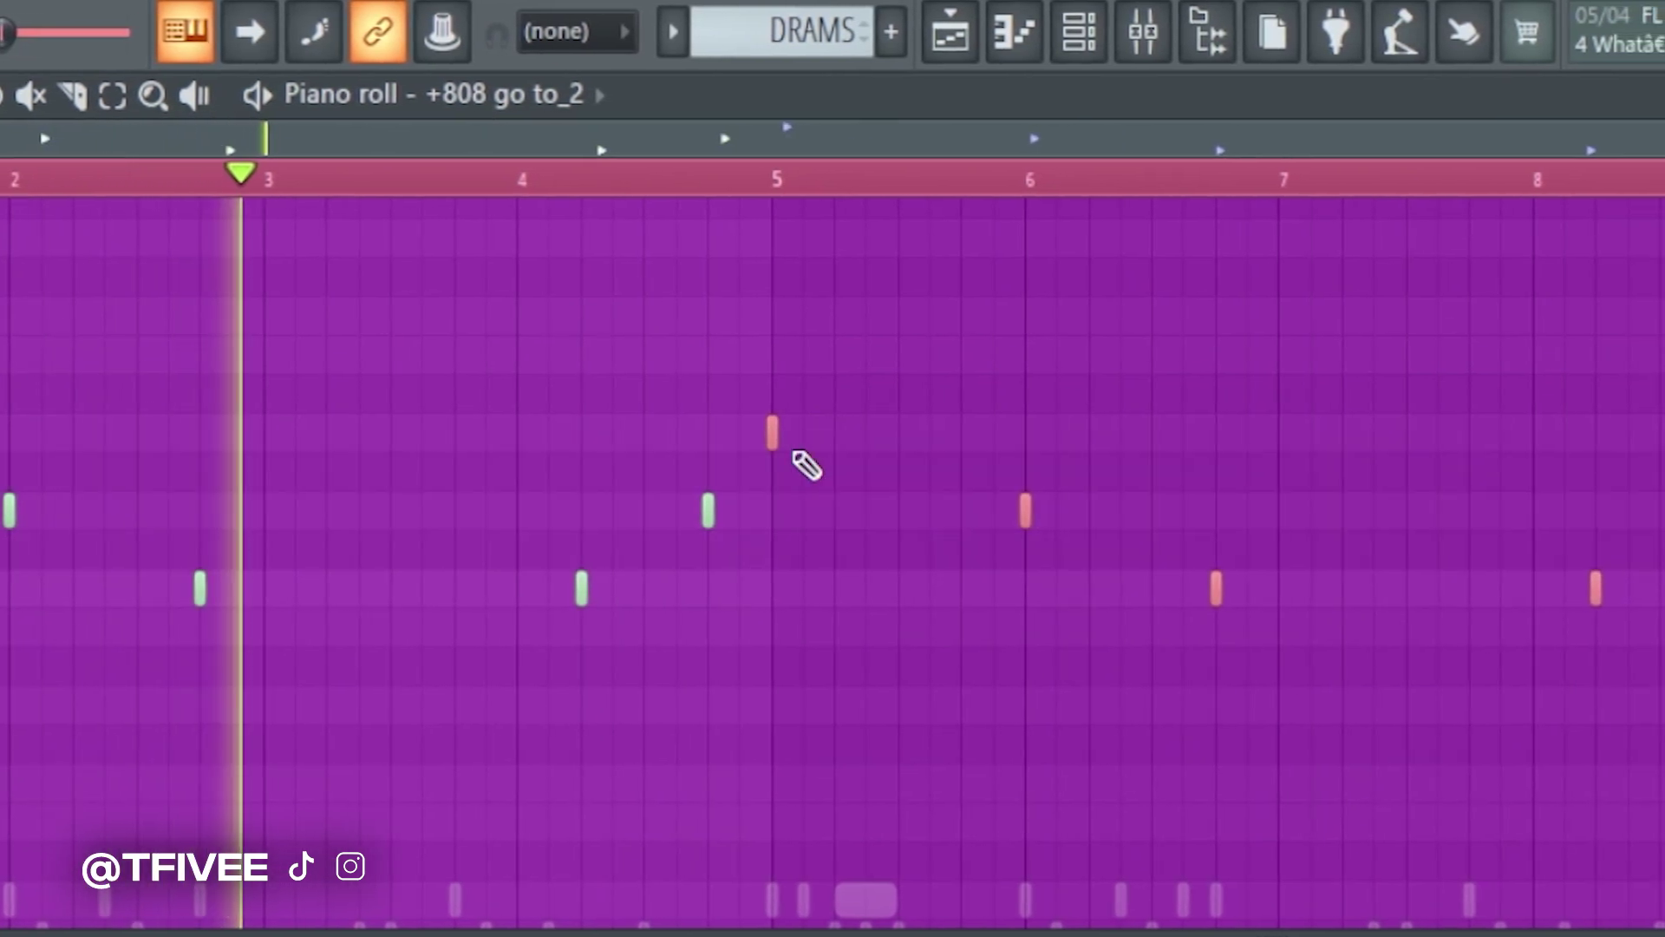
left_click(924, 395)
right_click(924, 394)
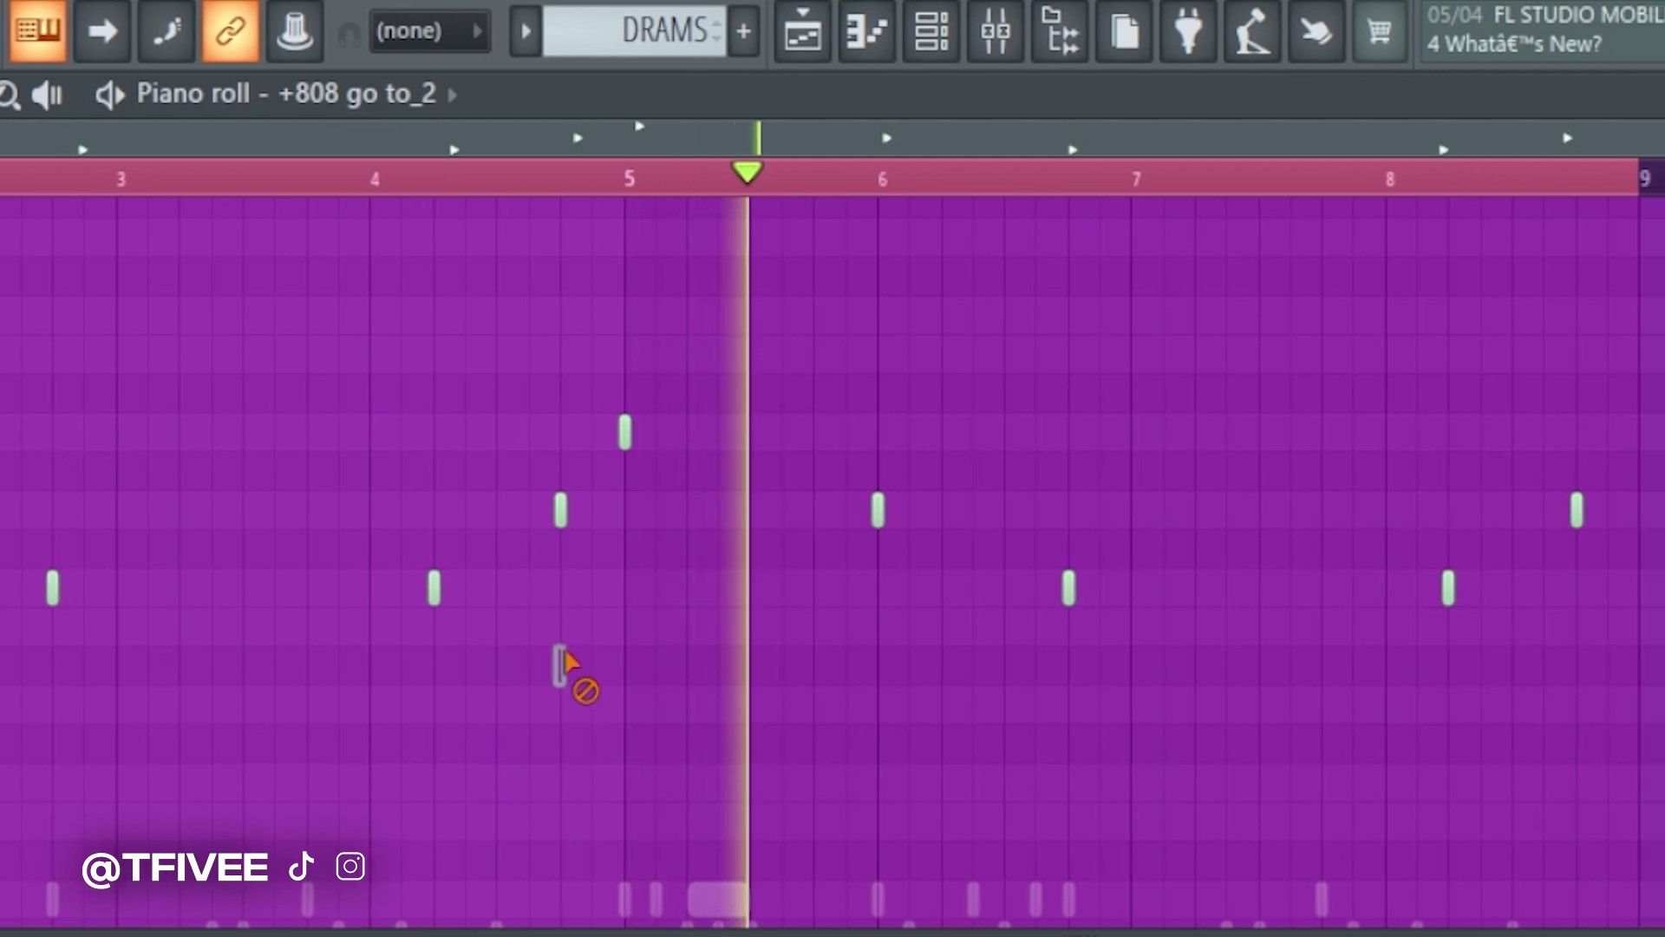
- Check the channel rack and review the 808 notes across bars 4 to 8
left_click(950, 35)
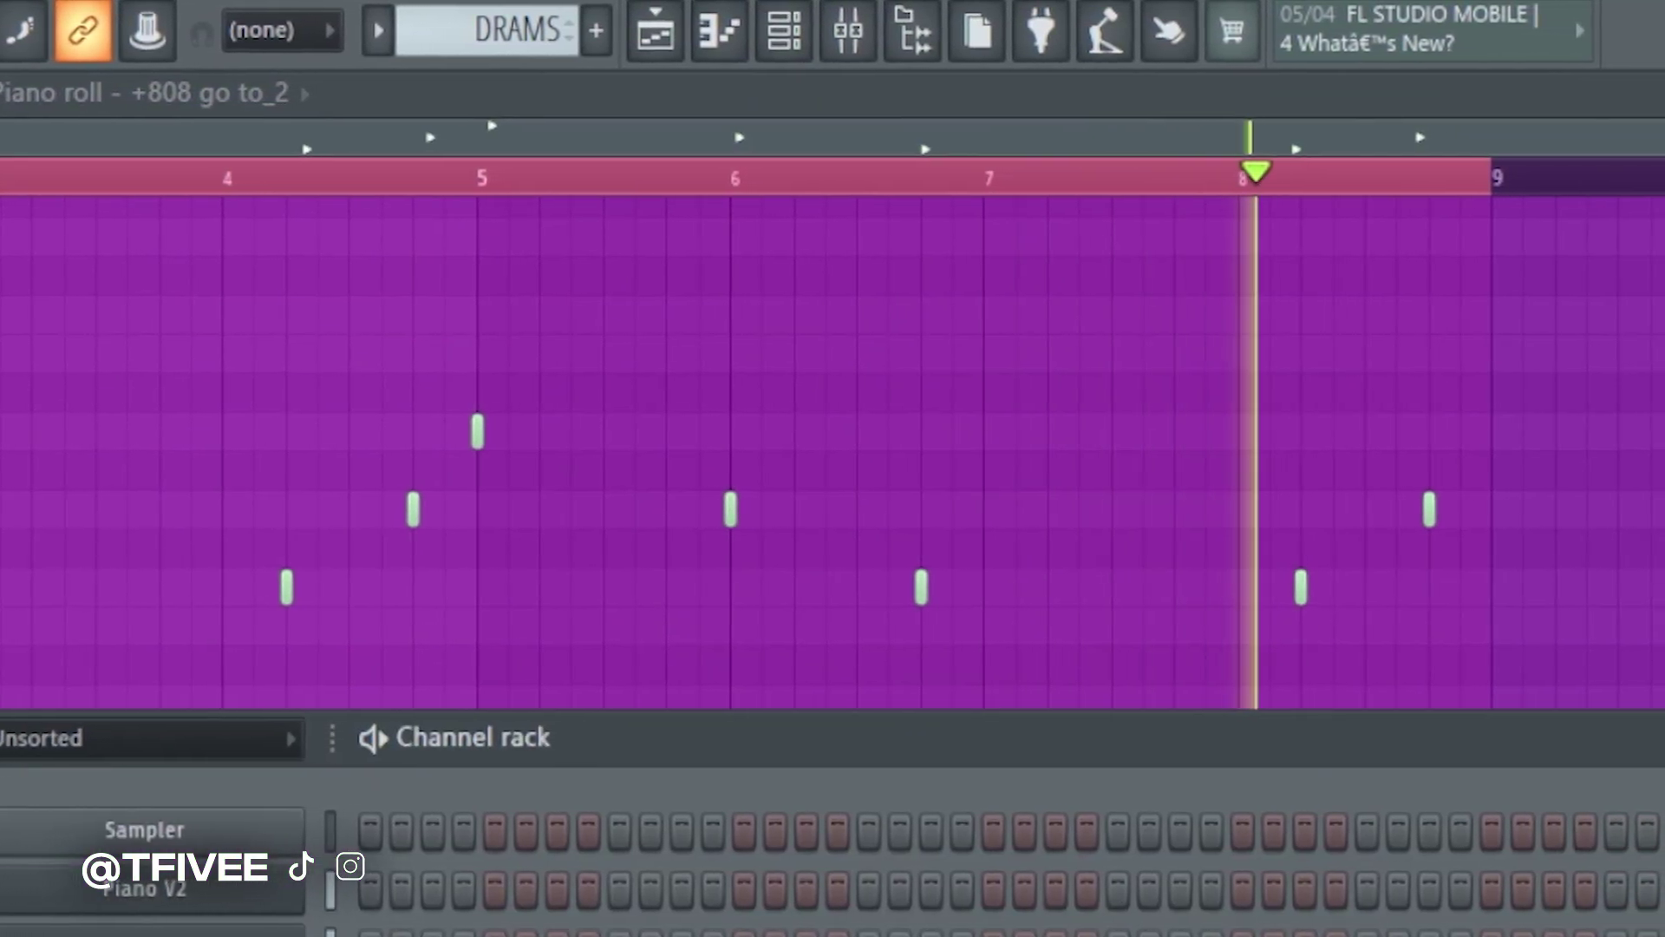
key("F6")
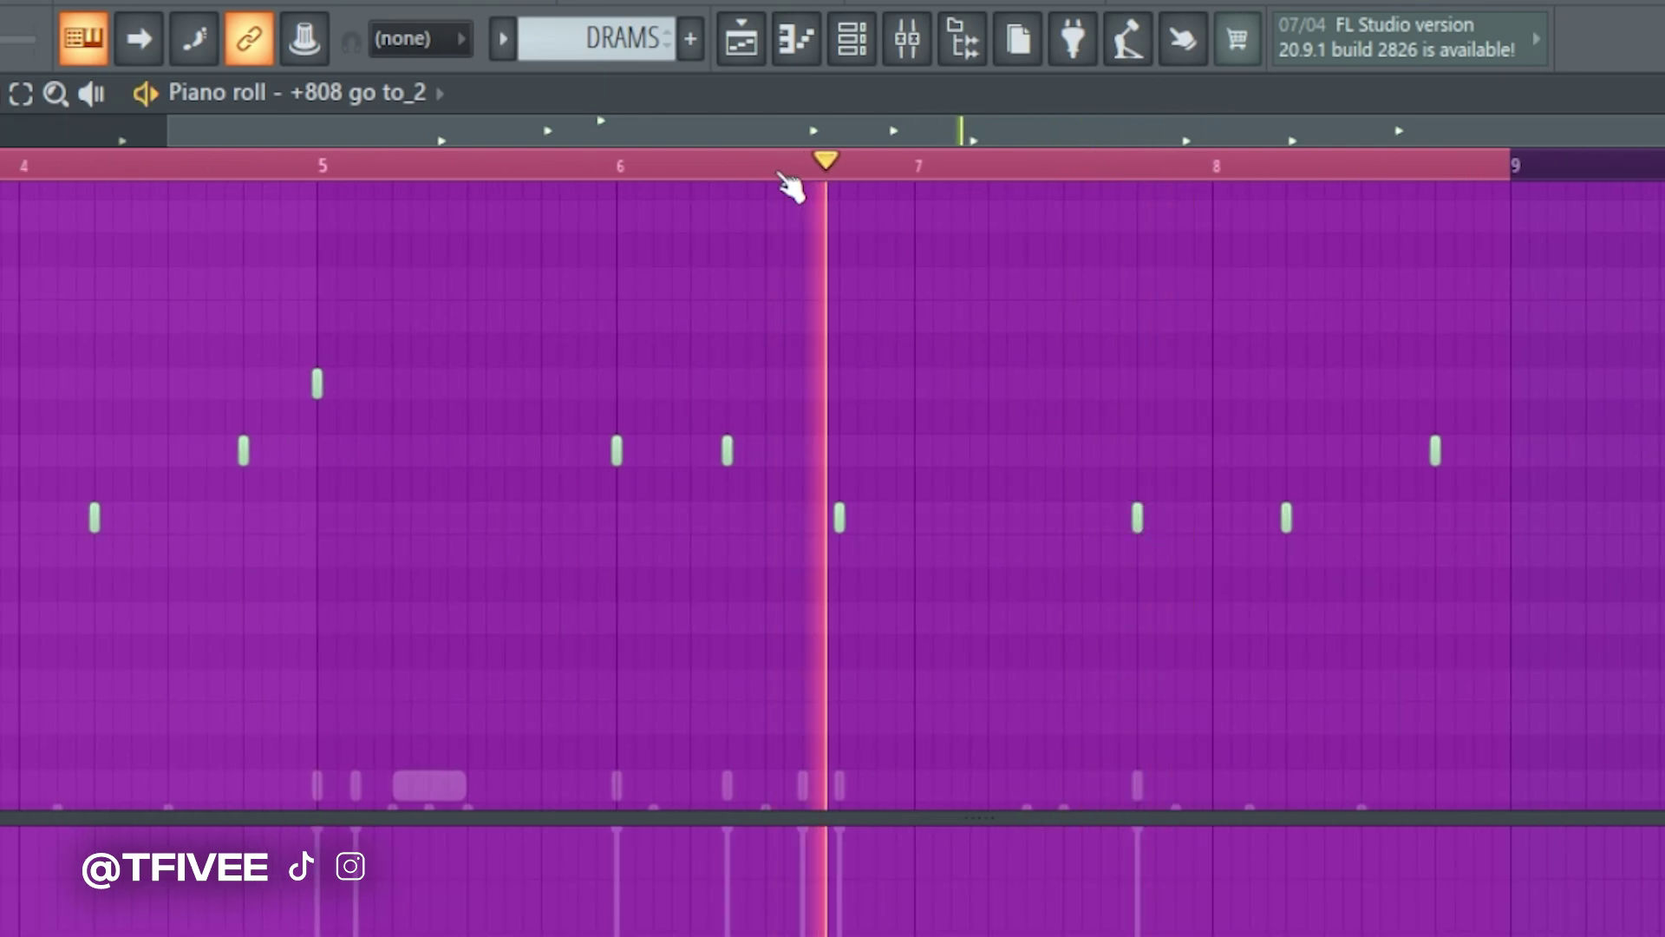
scroll(1242, 397, "up", 2)
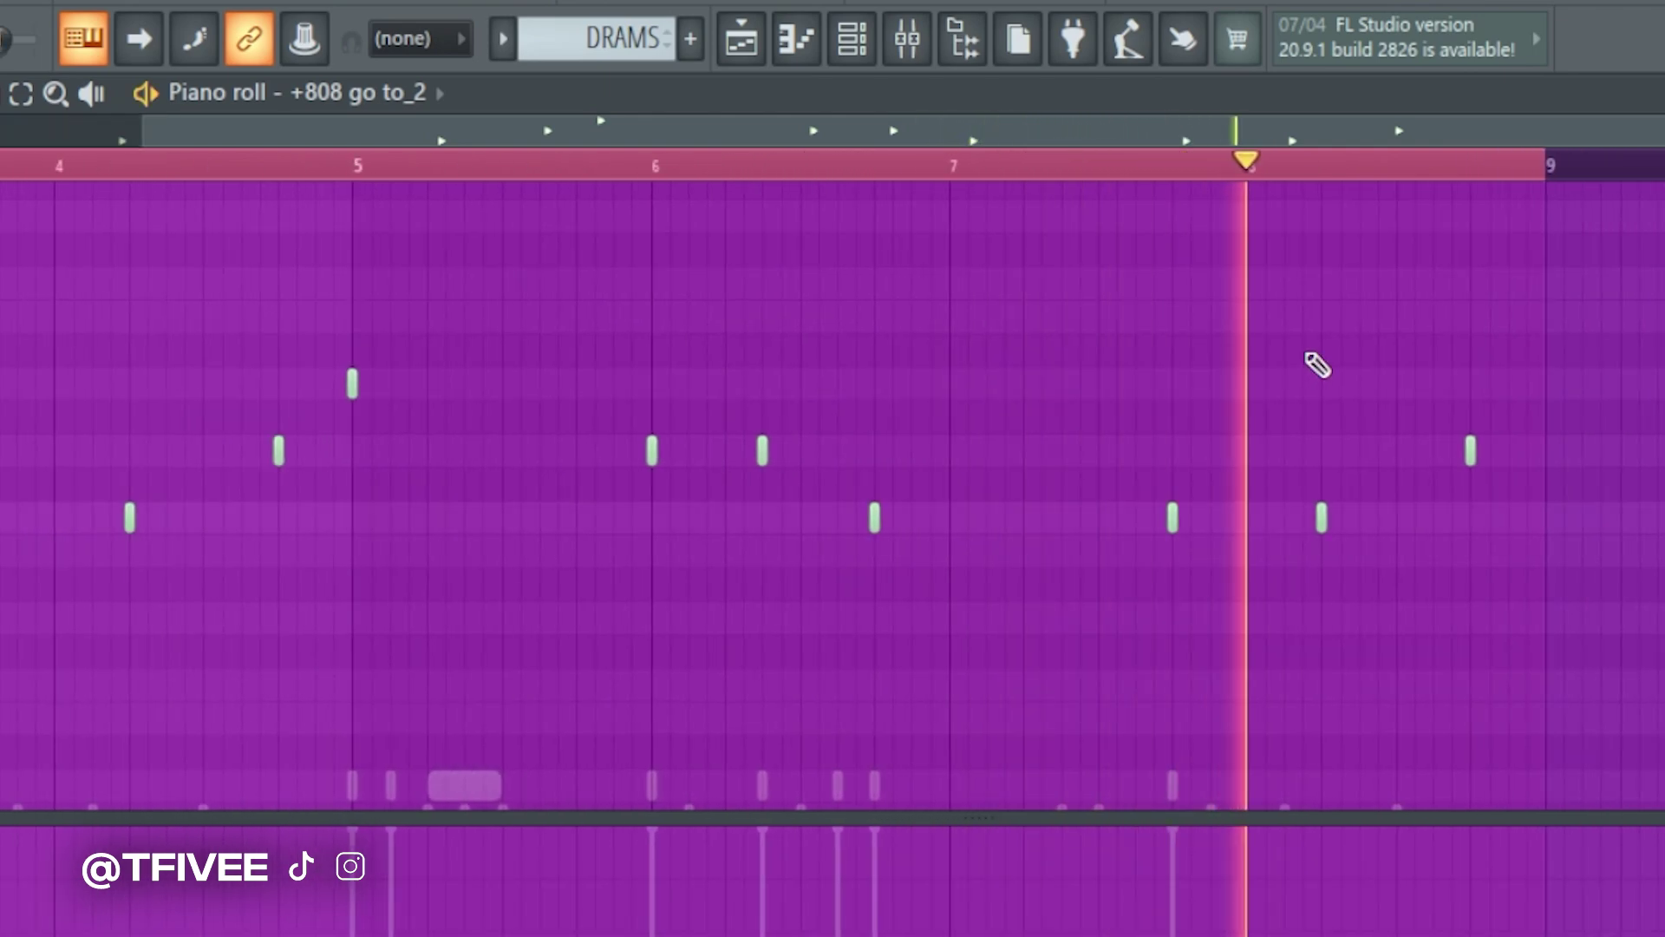
scroll(1621, 446, "up", 1)
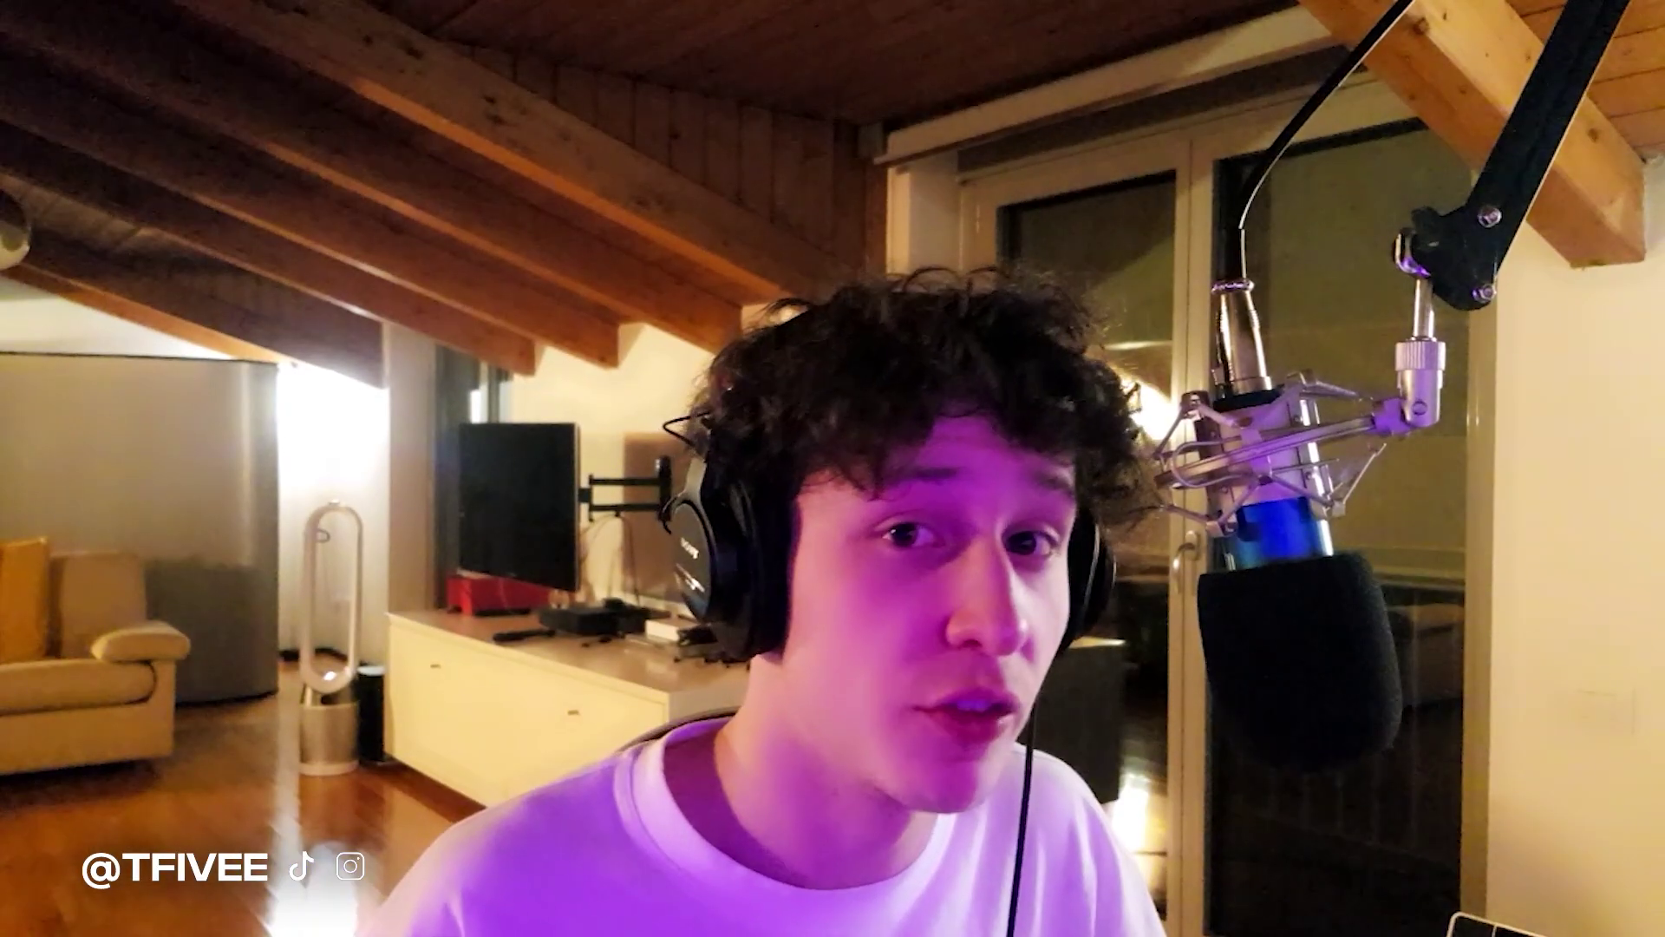